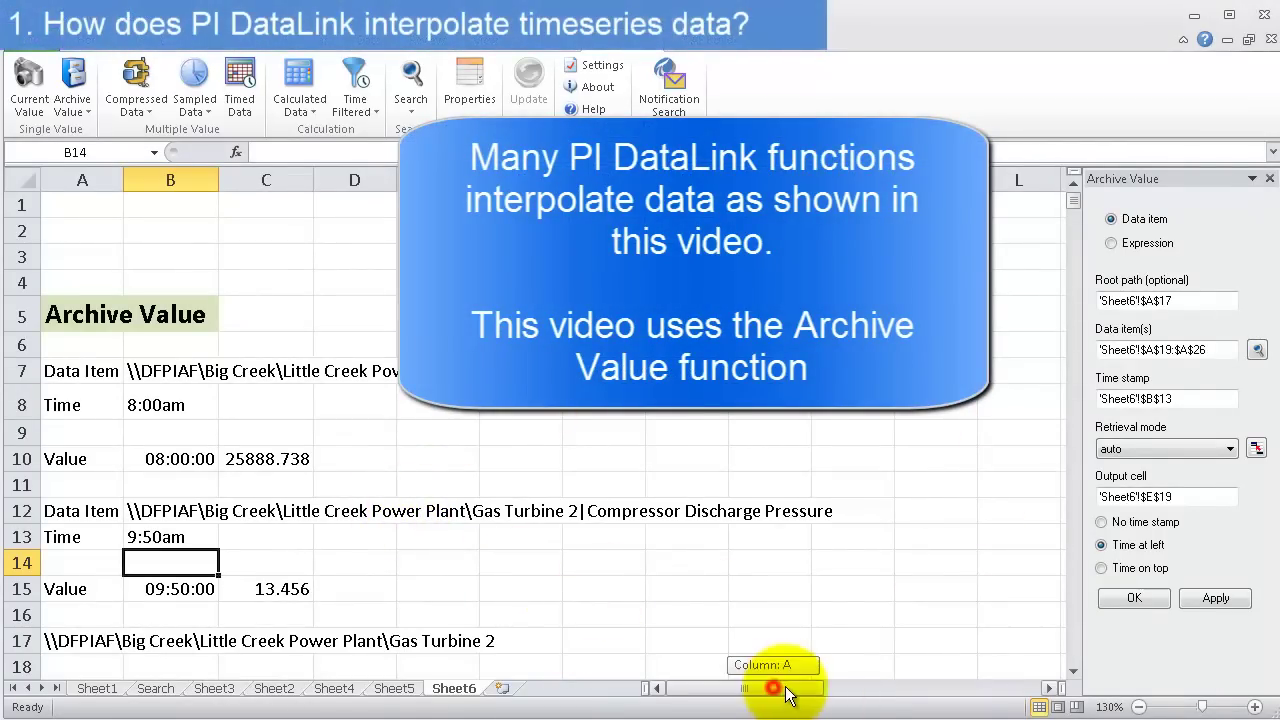
- Scroll to columns L–W at row 1 to show the cdt158 Compressed Data table and chart
{"action": "left_click_drag", "start_coordinate": [786, 693], "coordinate": [914, 675]}
{"action": "scroll", "coordinate": [706, 400], "scroll_direction": "down", "scroll_amount": 3}
{"action": "scroll", "coordinate": [706, 400], "scroll_direction": "up", "scroll_amount": 2}
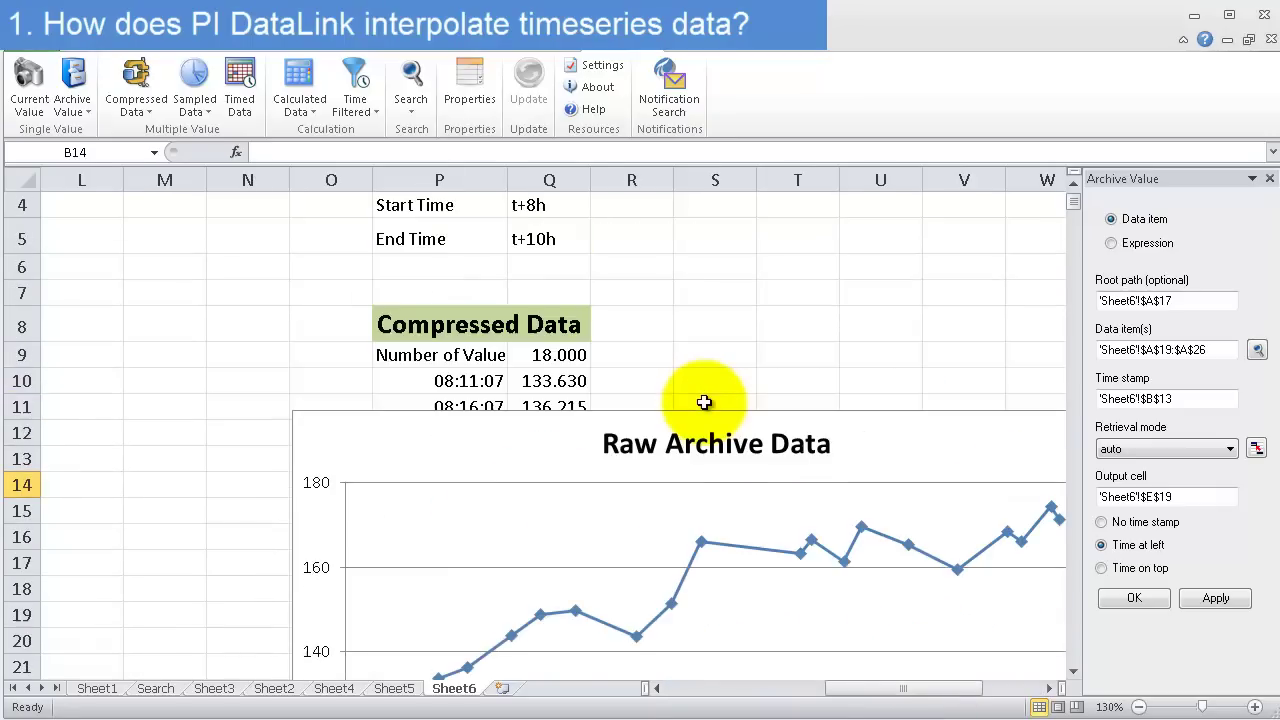
{"action": "scroll", "coordinate": [711, 383], "scroll_direction": "up", "scroll_amount": 1}
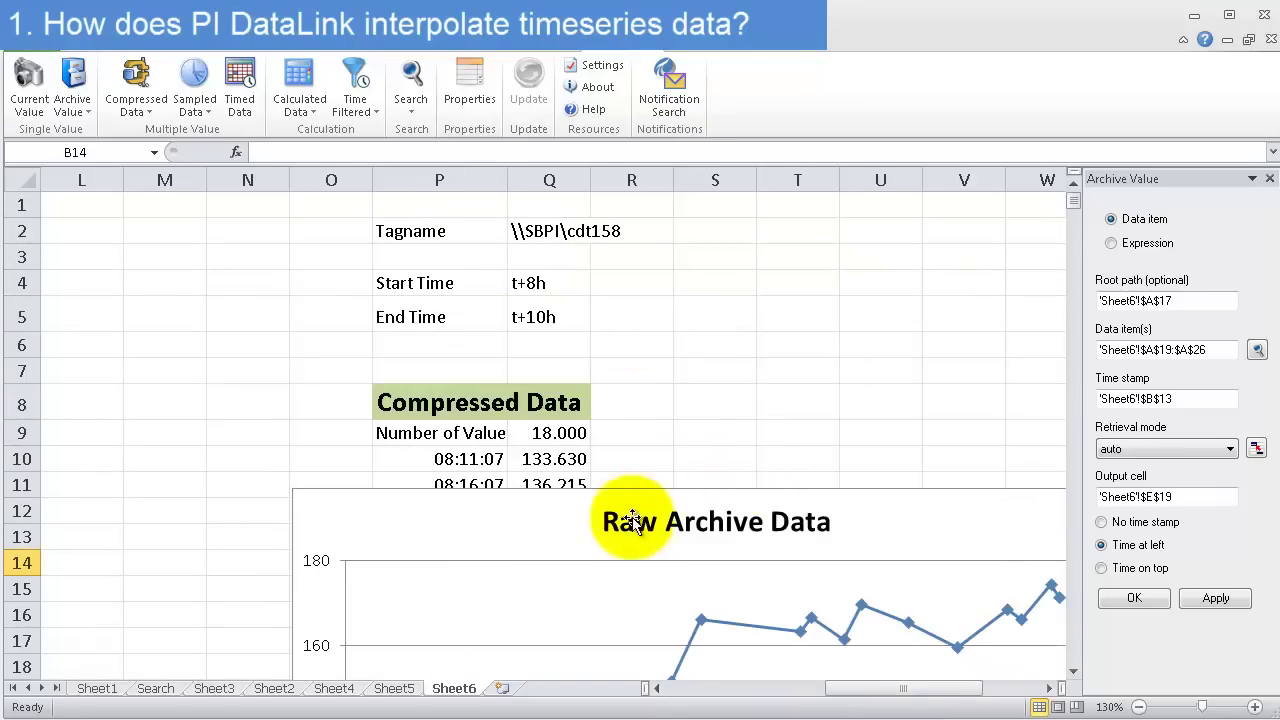
- Move the Raw Archive Data chart up over the table and annotate its climb toward 166
{"action": "left_click_drag", "start_coordinate": [519, 514], "coordinate": [472, 288]}
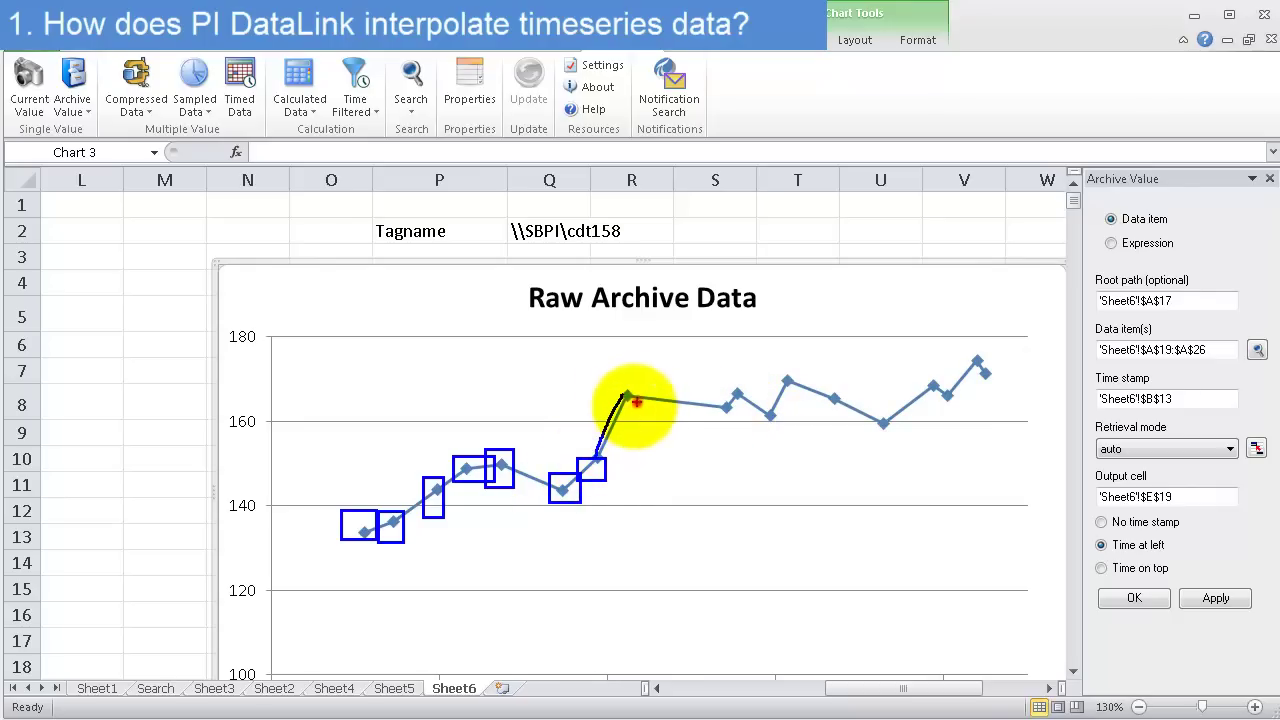
{"action": "left_click_drag", "start_coordinate": [618, 430], "coordinate": [677, 462]}
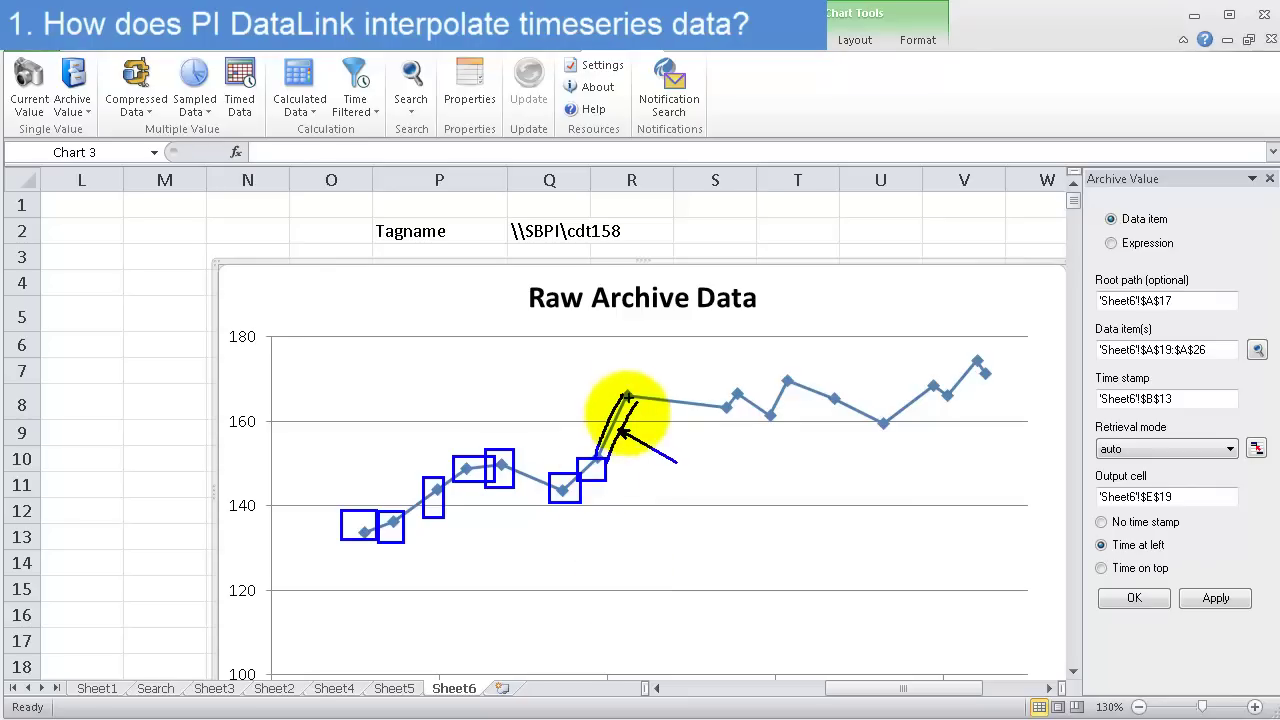
{"action": "key", "text": "Escape"}
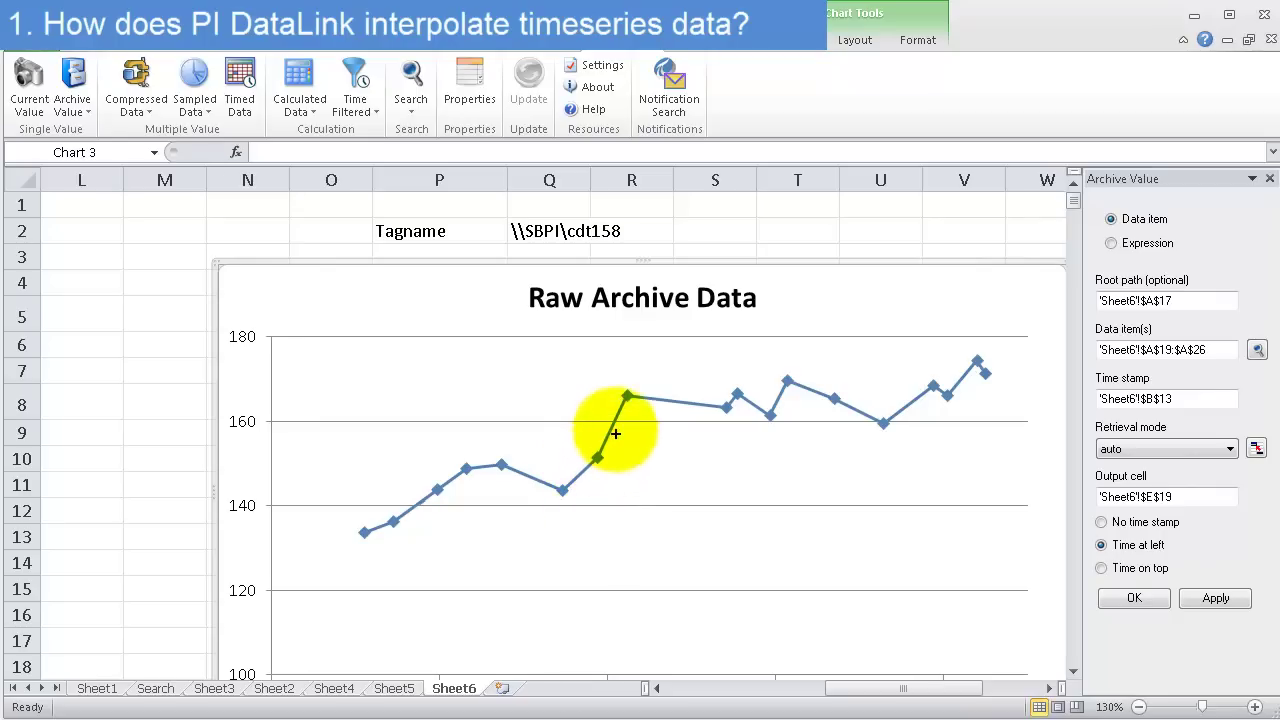
{"action": "left_click_drag", "start_coordinate": [615, 433], "coordinate": [615, 540]}
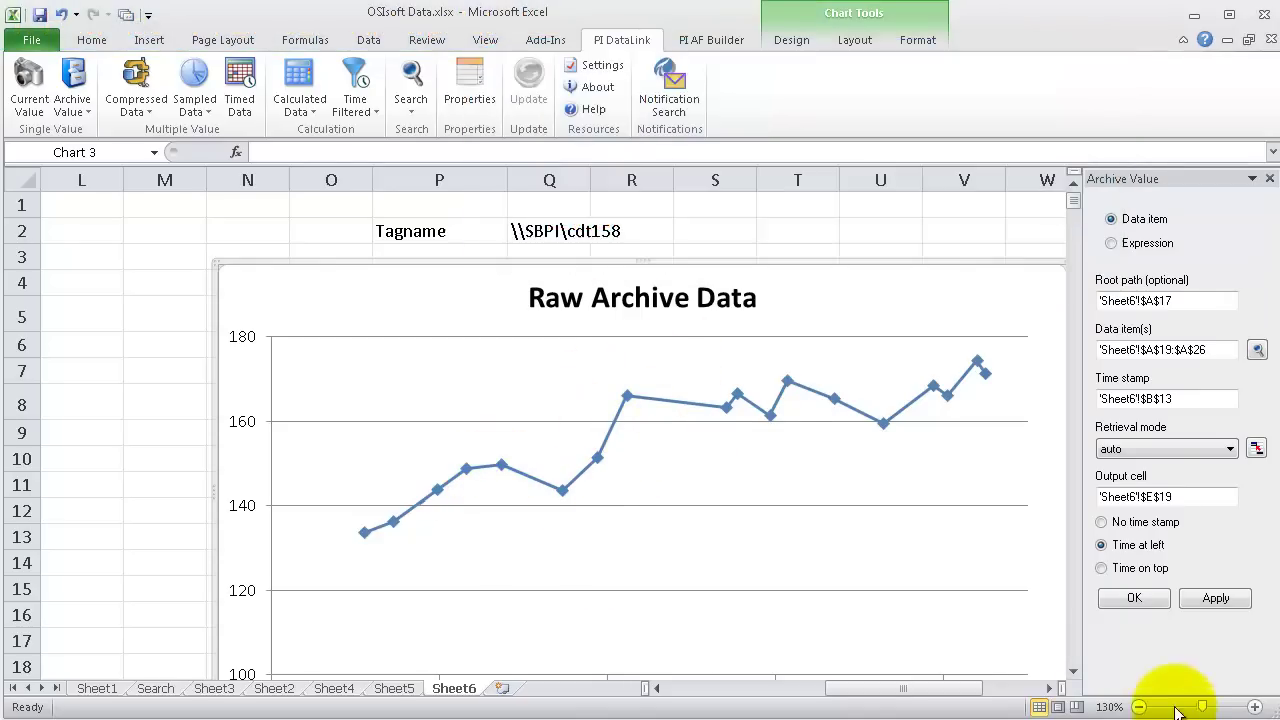
- Zoom the sheet out to 110% and move the chart right, clear of columns K–L
{"action": "left_click", "coordinate": [1138, 707]}
{"action": "left_click", "coordinate": [1138, 707]}
{"action": "left_click", "coordinate": [651, 266]}
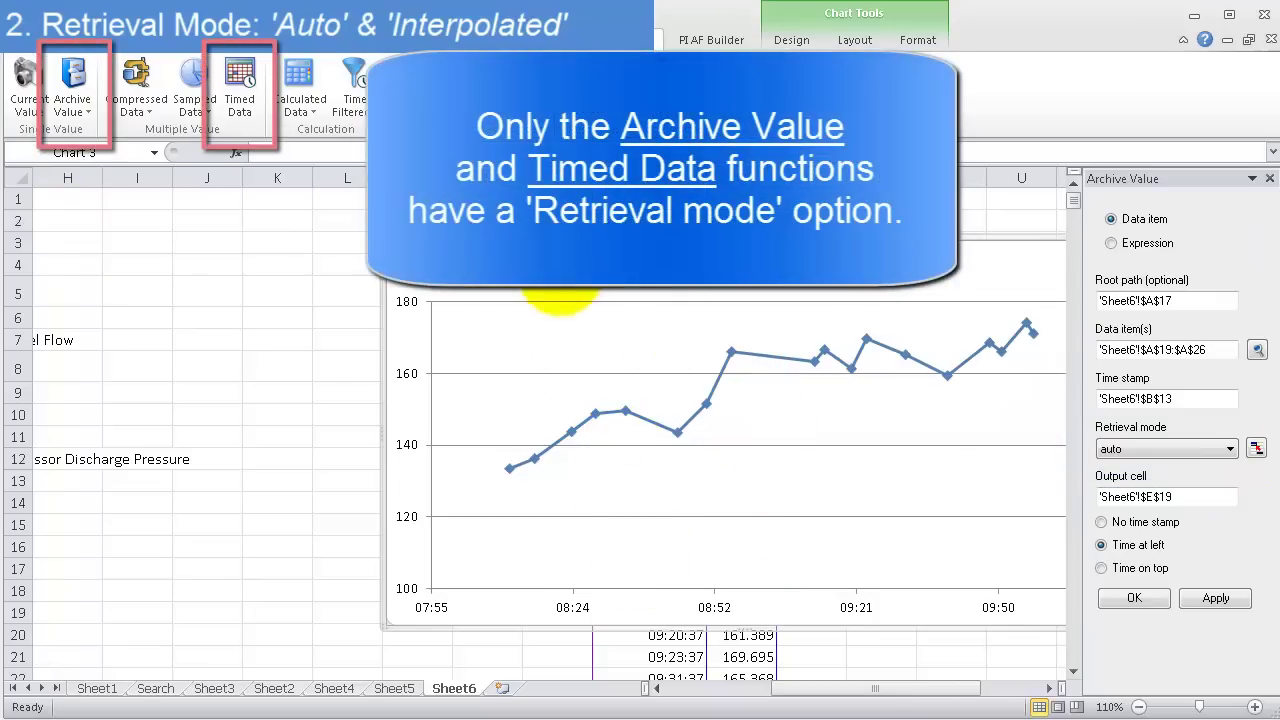
{"action": "left_click_drag", "start_coordinate": [560, 292], "coordinate": [747, 319]}
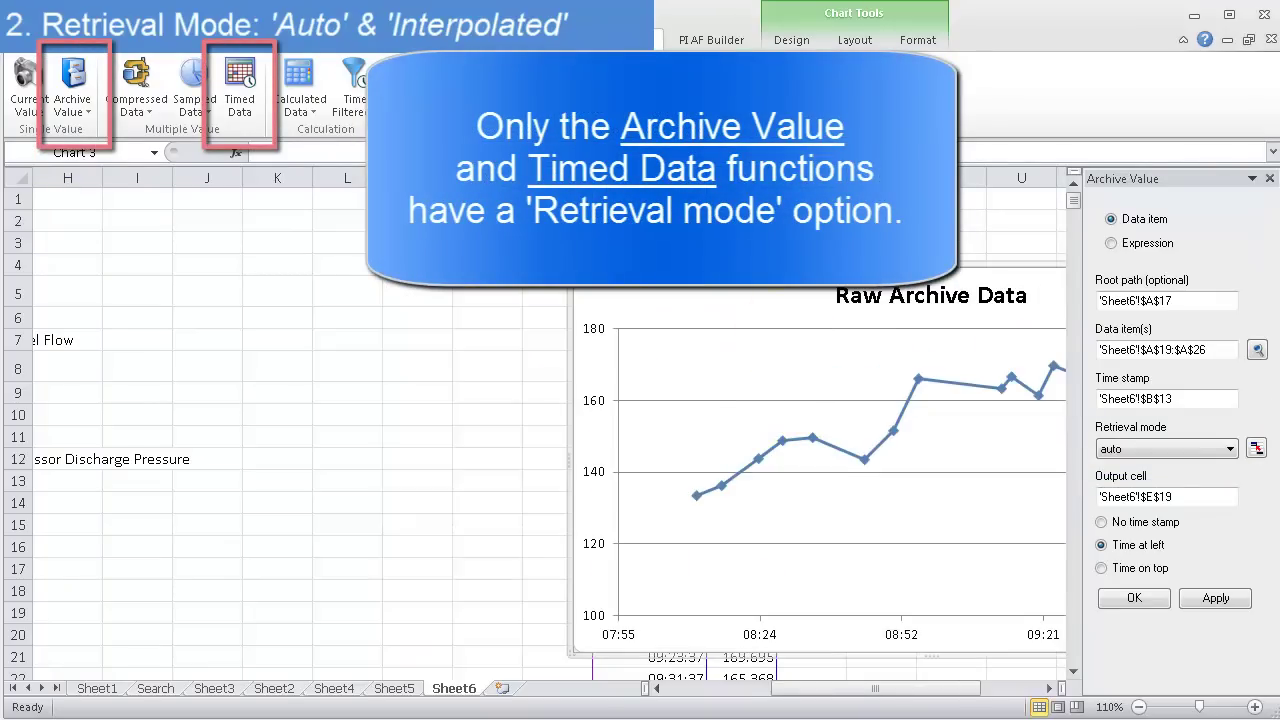
{"action": "left_click", "coordinate": [697, 221]}
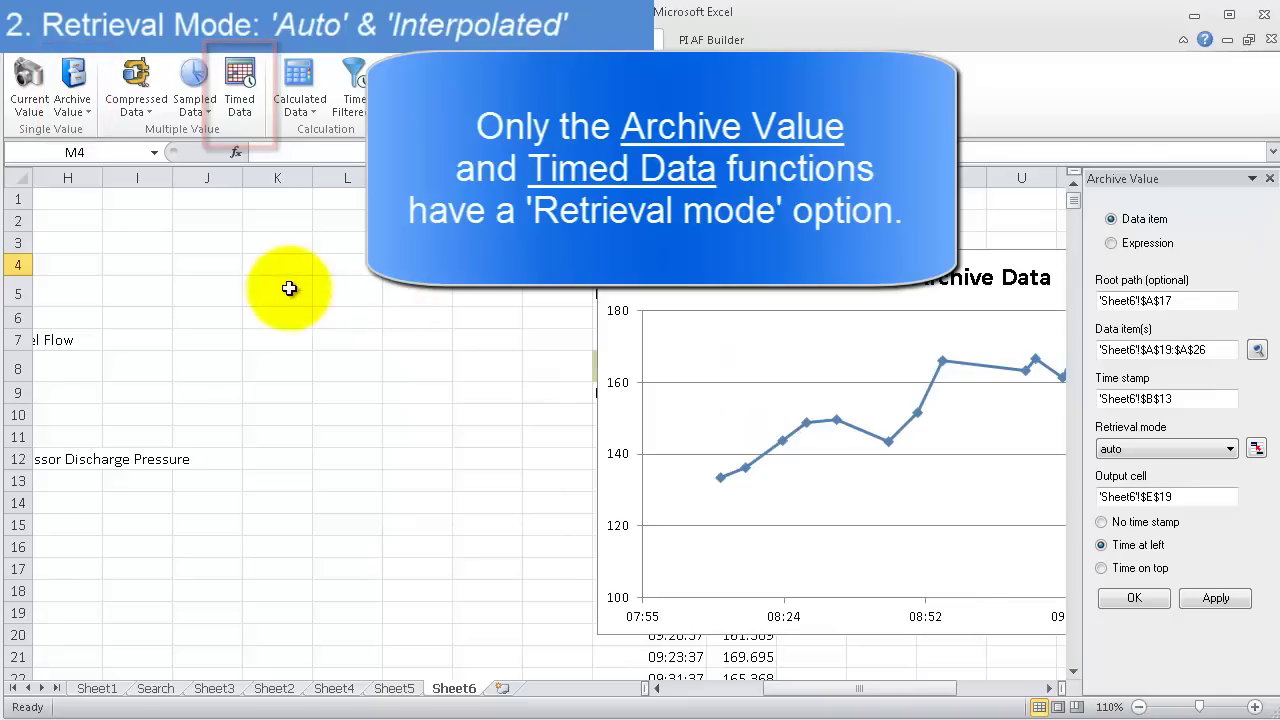
- Enter the 'Archive Value' heading in K5 and nudge the chart down slightly
{"action": "left_click", "coordinate": [344, 298]}
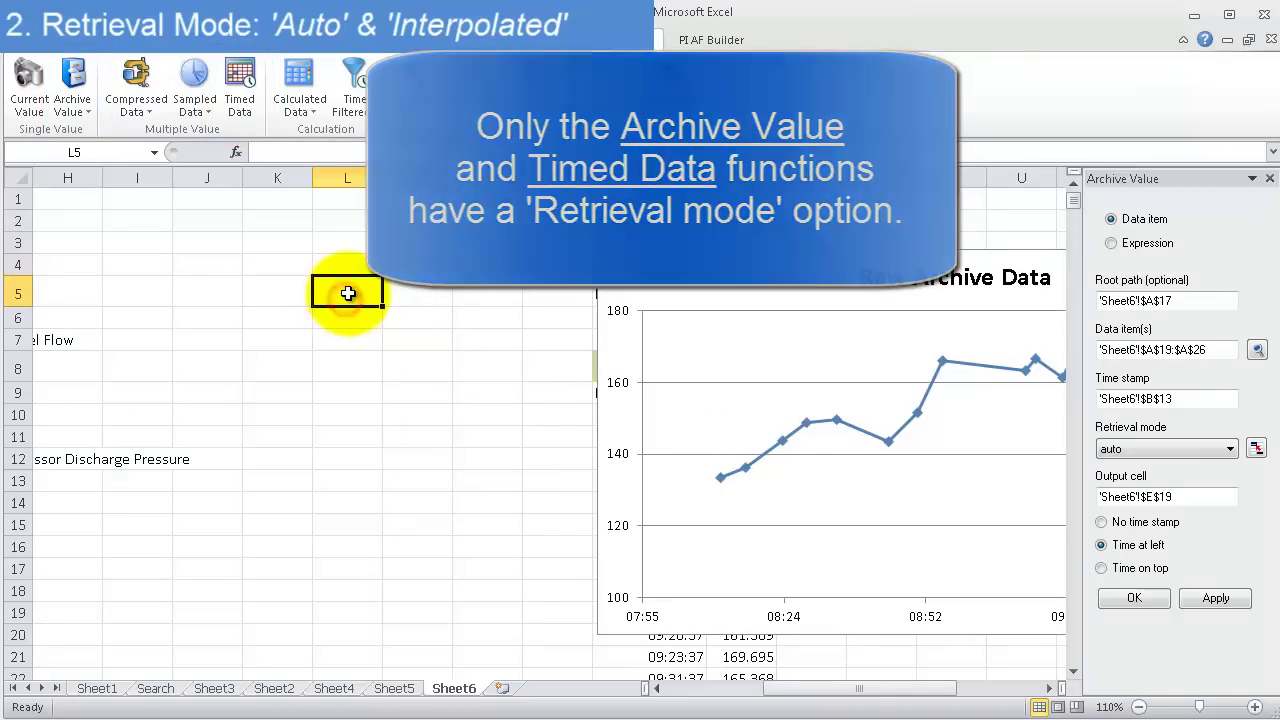
{"action": "key", "text": "Left"}
{"action": "type", "text": "Archive "}
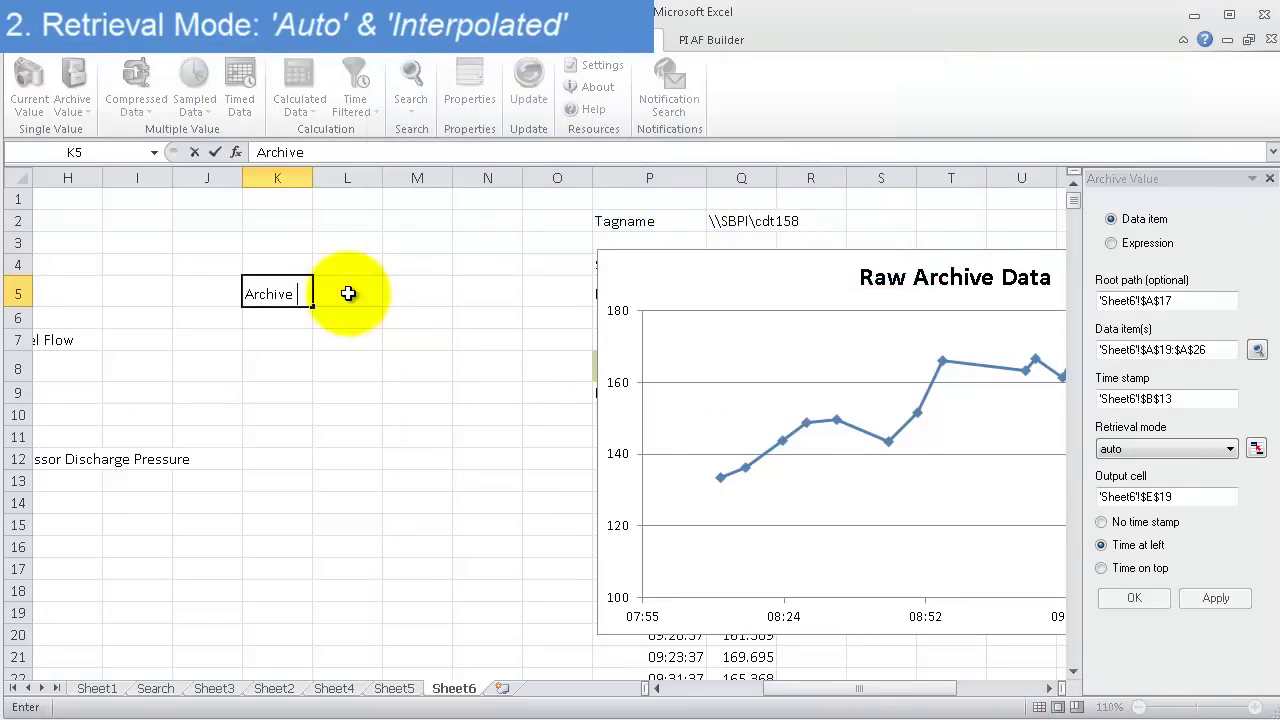
{"action": "type", "text": "Value"}
{"action": "key", "text": "Return"}
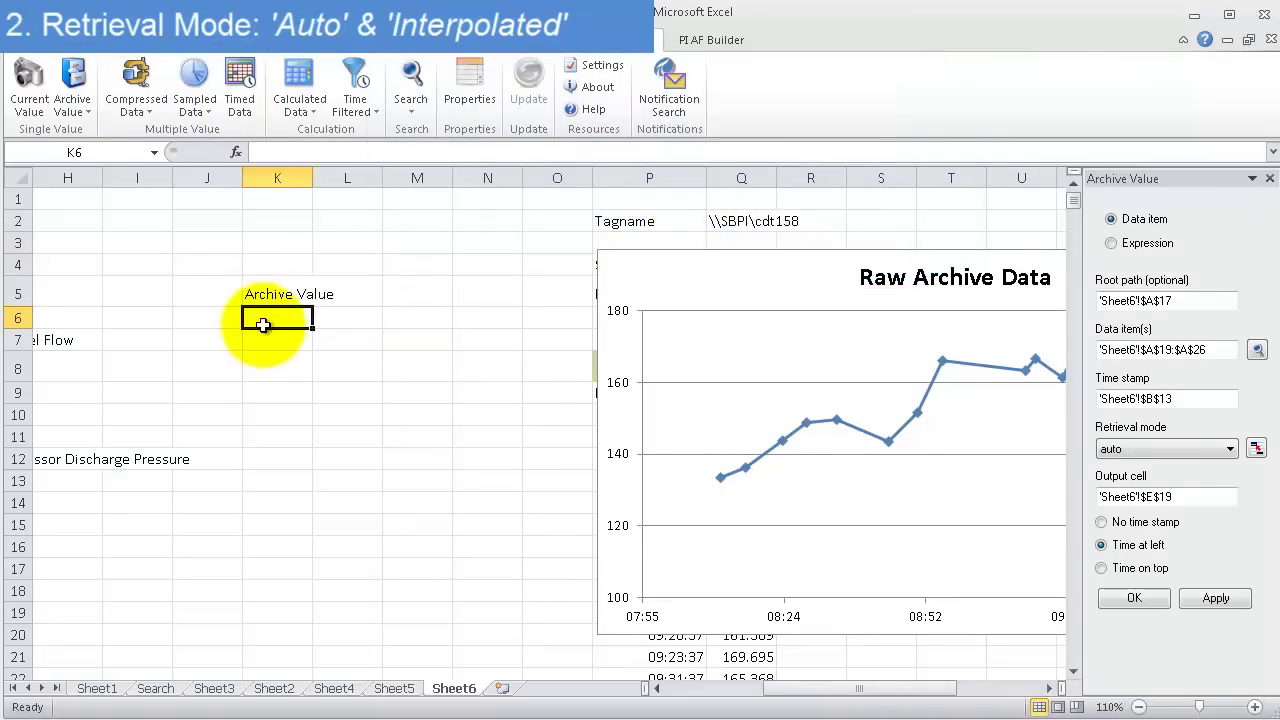
{"action": "left_click", "coordinate": [766, 271]}
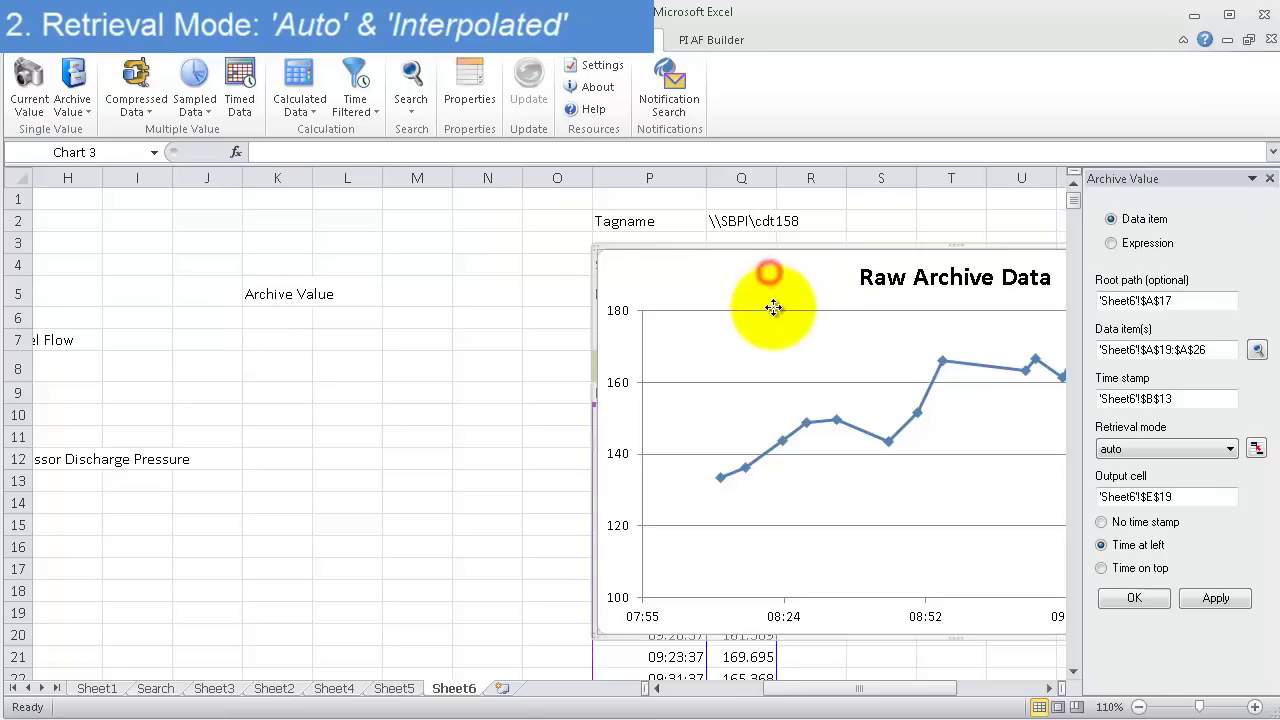
{"action": "left_click_drag", "start_coordinate": [766, 271], "coordinate": [770, 305]}
- Add a 'timestamp' label in K6 and 9:00am in L6, correcting the misspelled label
{"action": "left_click", "coordinate": [286, 317]}
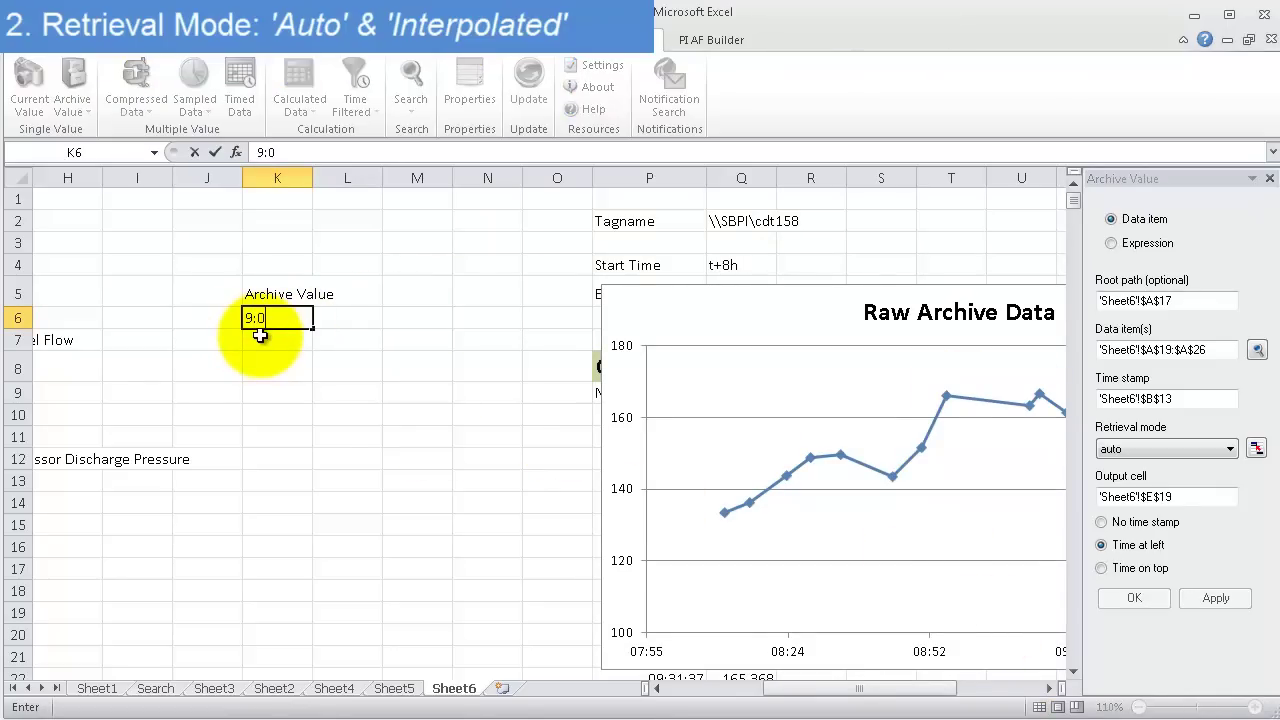
{"action": "type", "text": ":00am"}
{"action": "key", "text": "Return"}
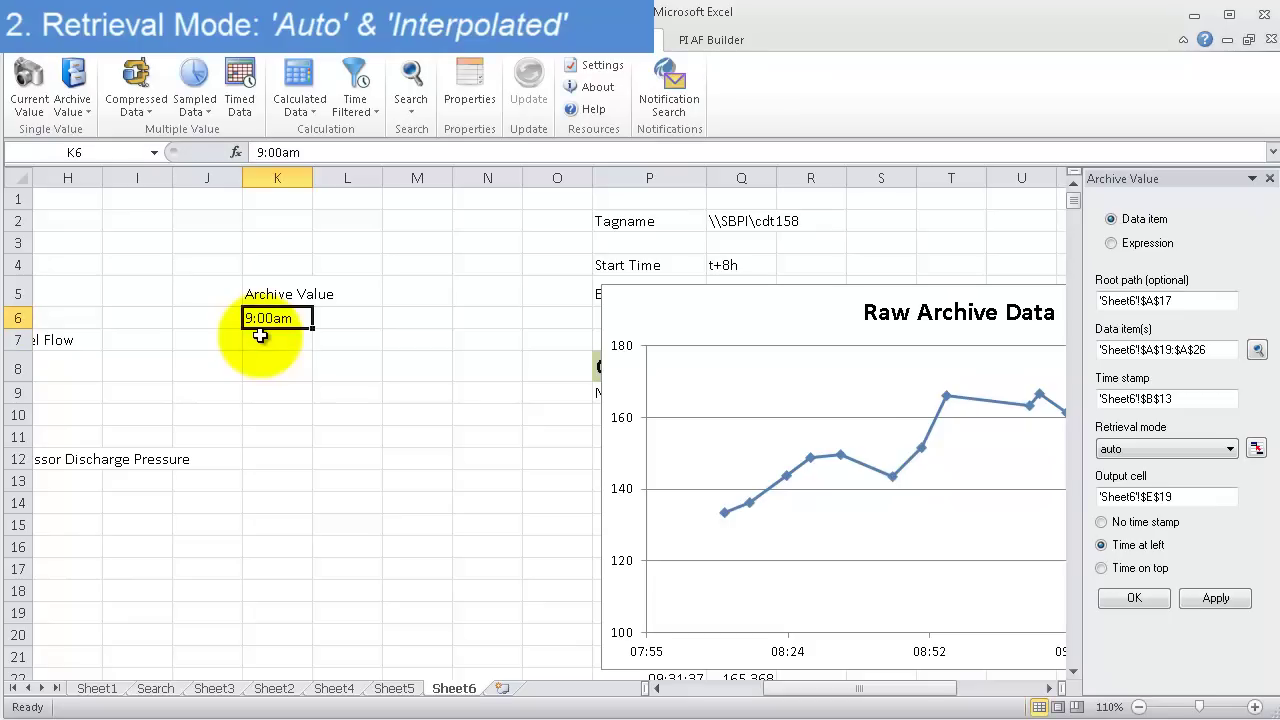
{"action": "type", "text": "timesatmp"}
{"action": "key", "text": "Tab"}
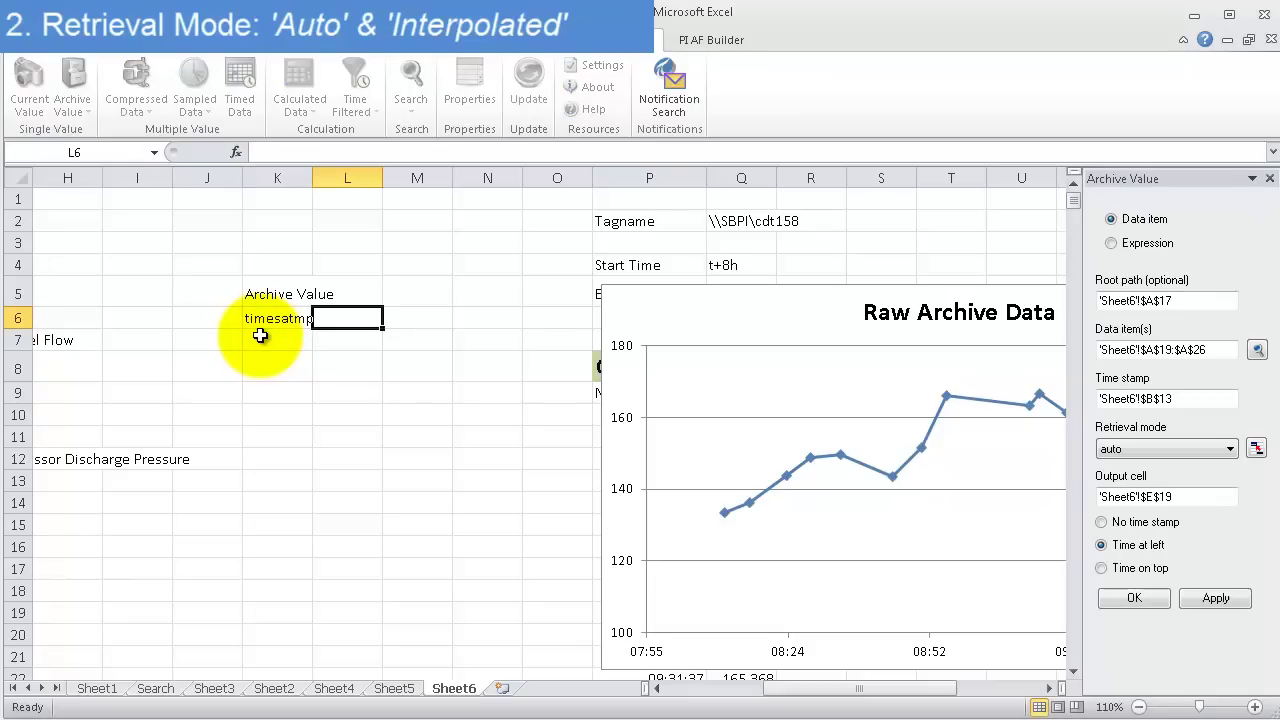
{"action": "type", "text": "9:"}
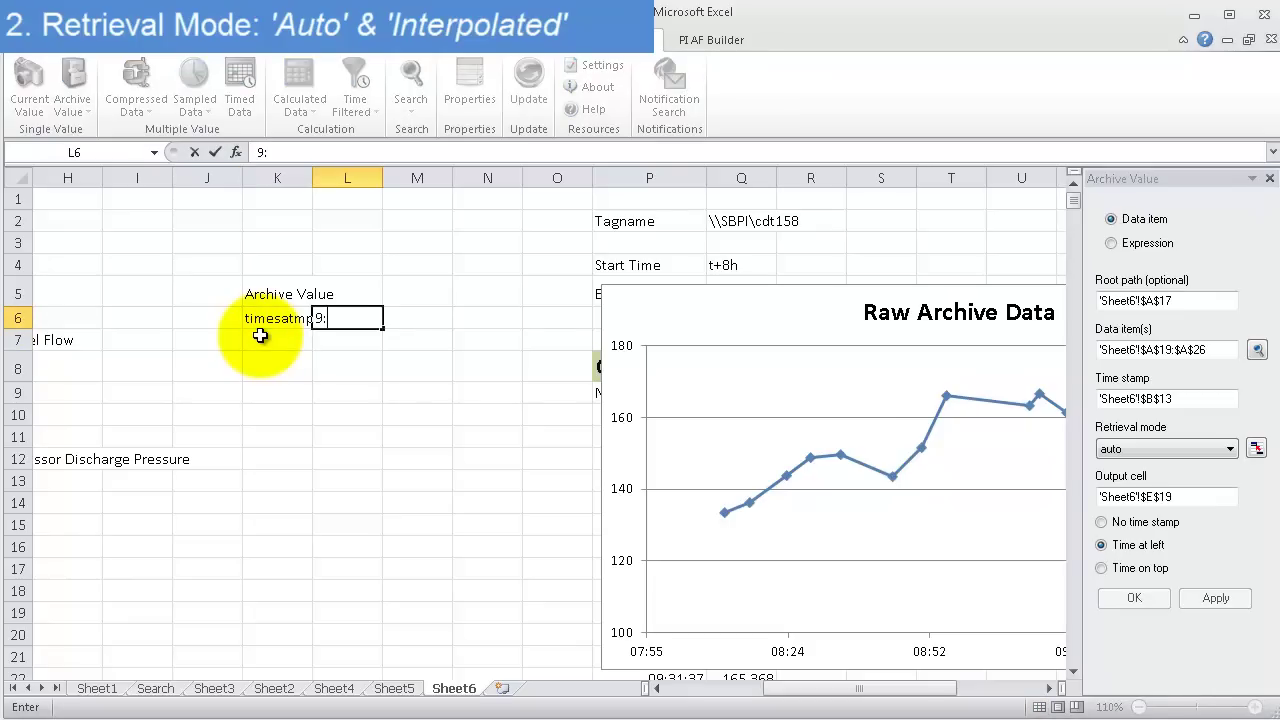
{"action": "type", "text": "00a"}
{"action": "key", "text": "Return"}
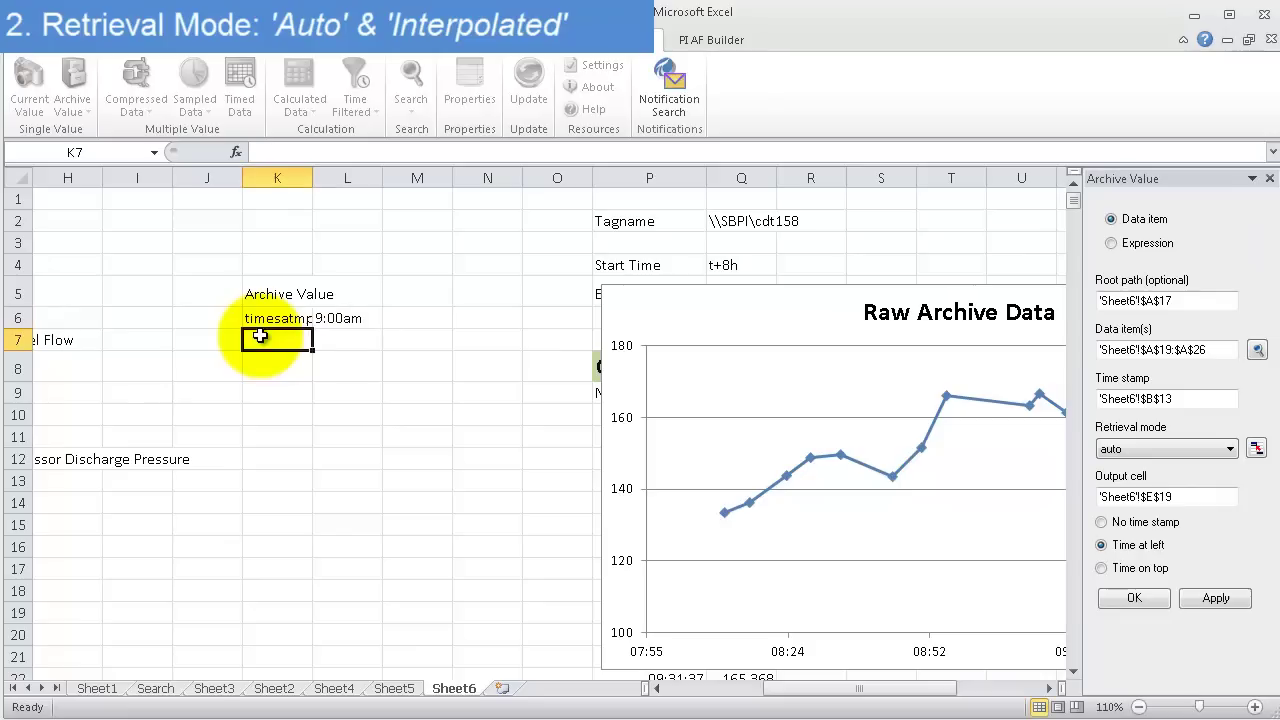
{"action": "left_click", "coordinate": [271, 318]}
{"action": "double_click", "coordinate": [290, 318]}
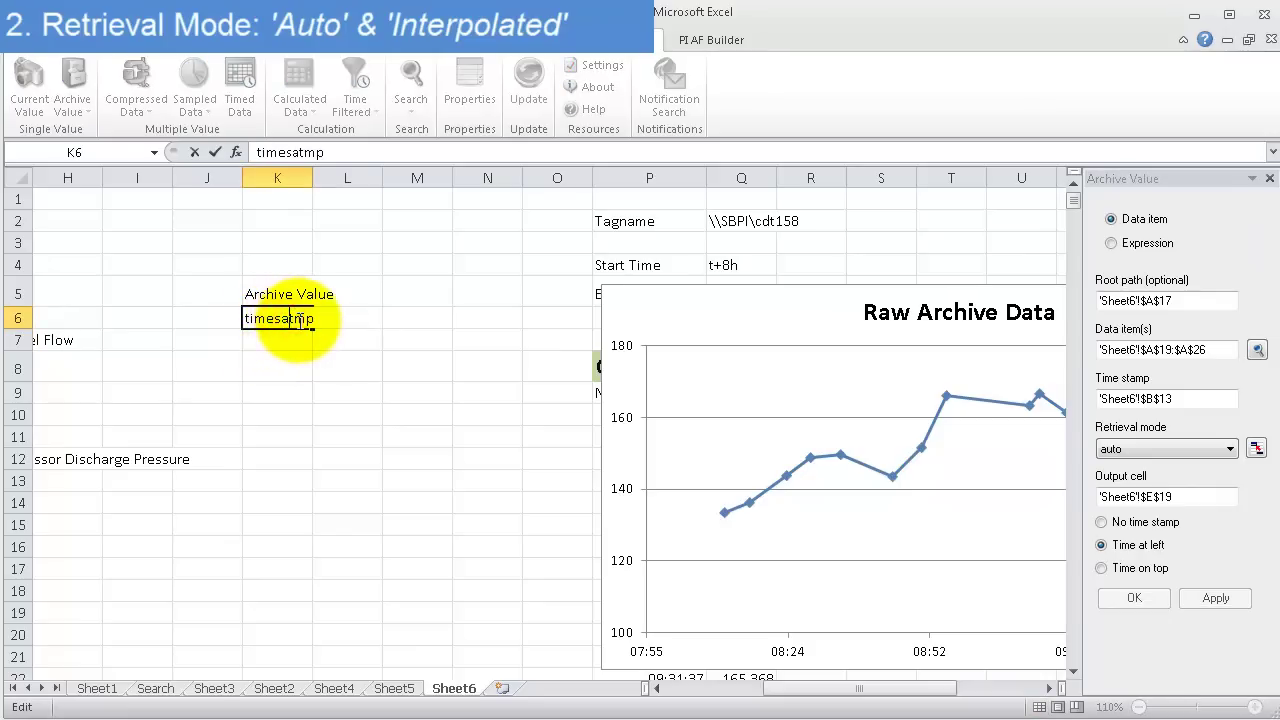
{"action": "left_click", "coordinate": [263, 363]}
- Retrieve the Q2 tag's archive value at L6's 9:00am into K8:L8, returning 165.451
{"action": "left_click", "coordinate": [72, 78]}
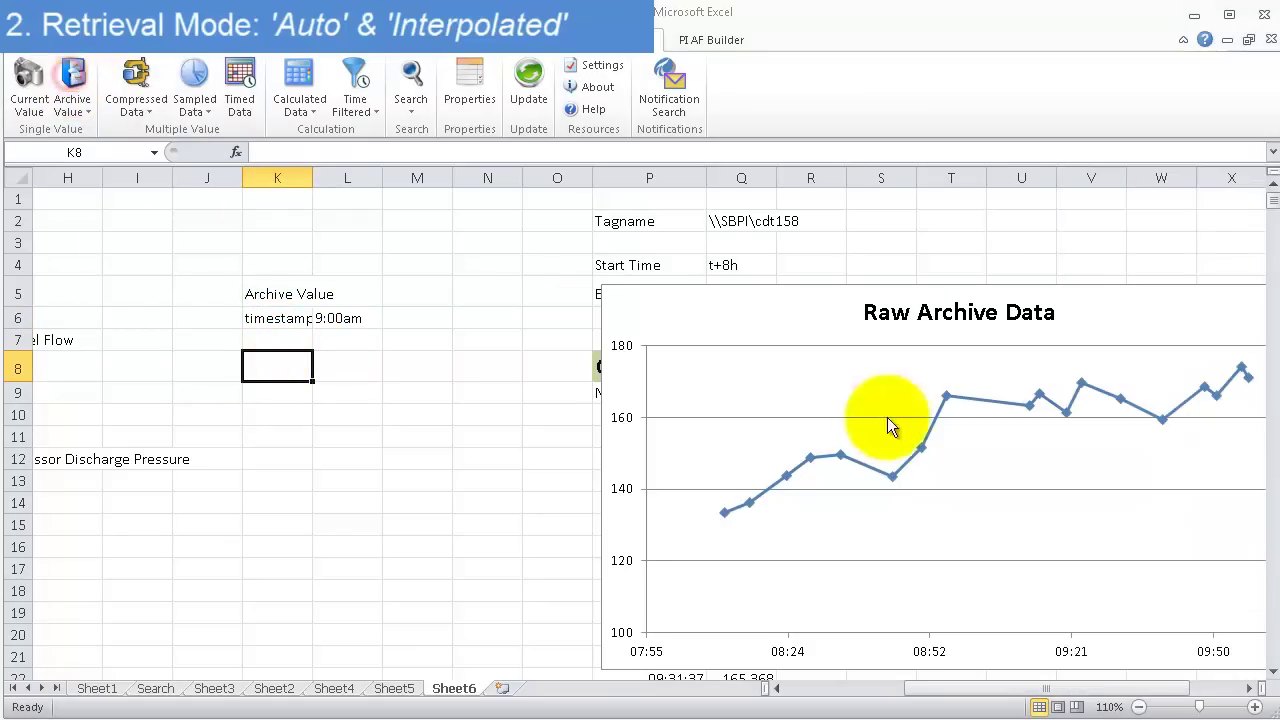
{"action": "left_click", "coordinate": [74, 78]}
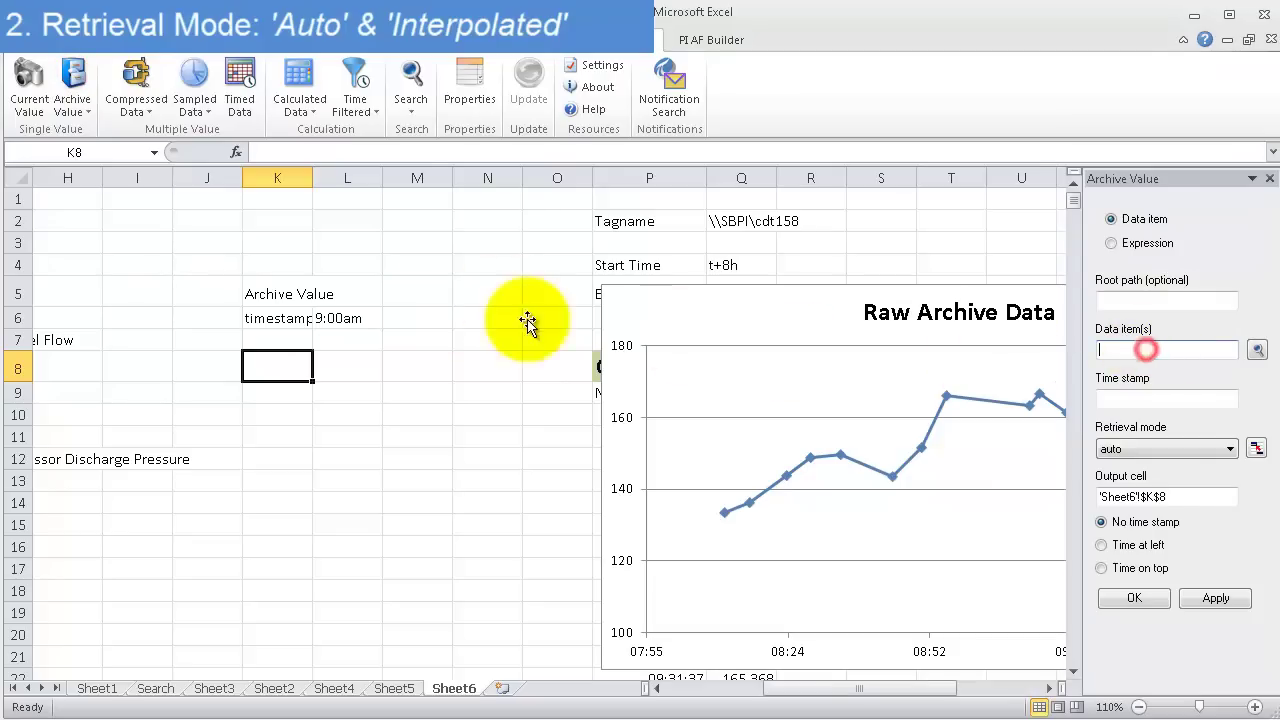
{"action": "left_click", "coordinate": [730, 221]}
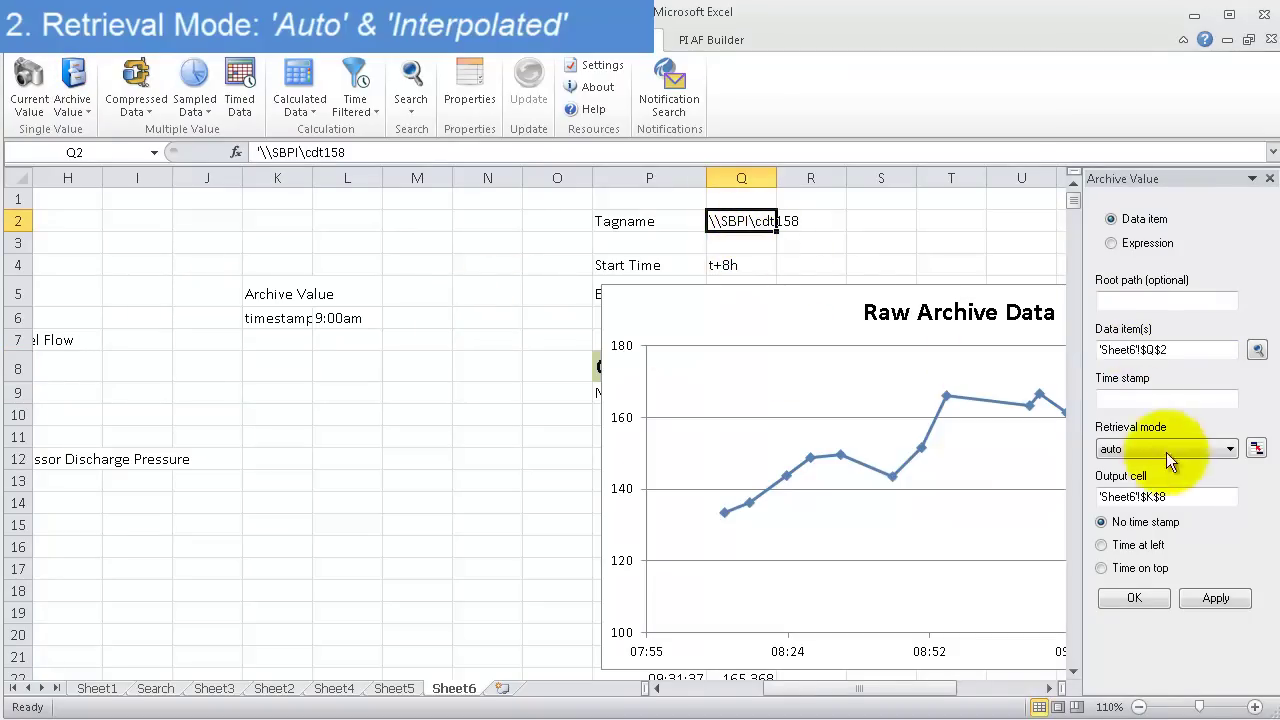
{"action": "left_click", "coordinate": [1133, 398]}
{"action": "left_click", "coordinate": [314, 317]}
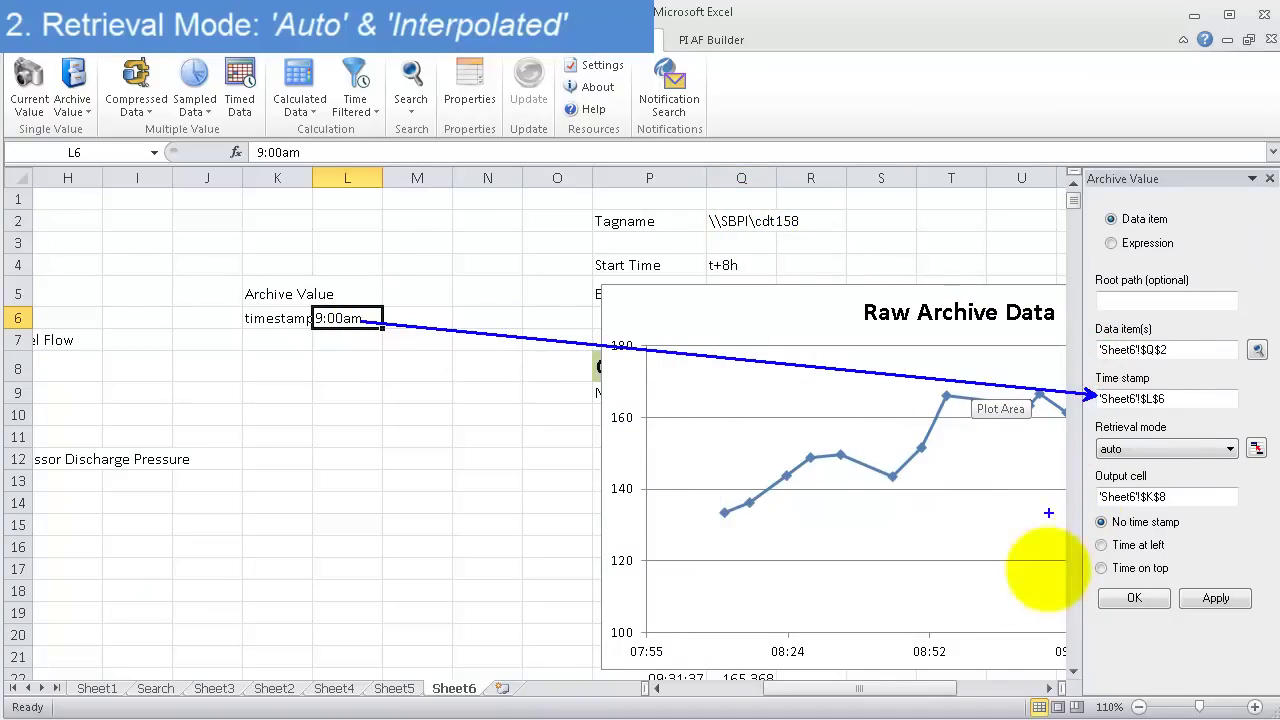
{"action": "left_click", "coordinate": [920, 461]}
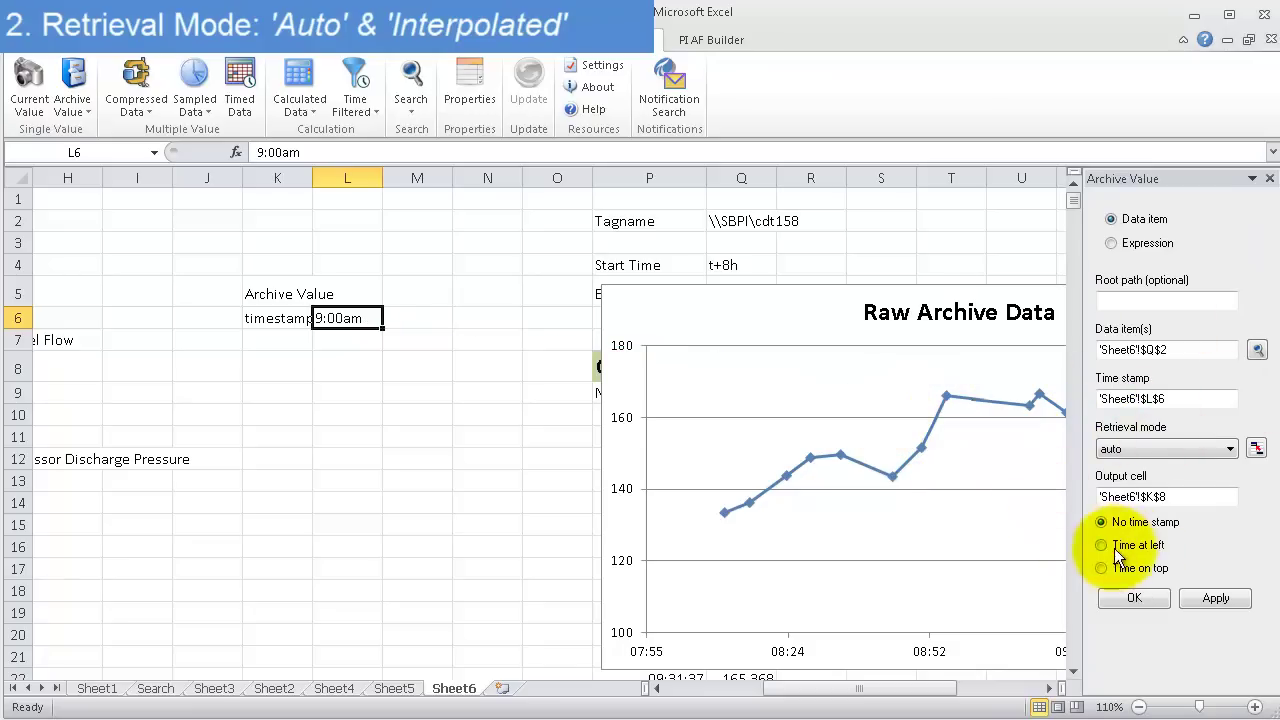
{"action": "left_click", "coordinate": [1199, 597]}
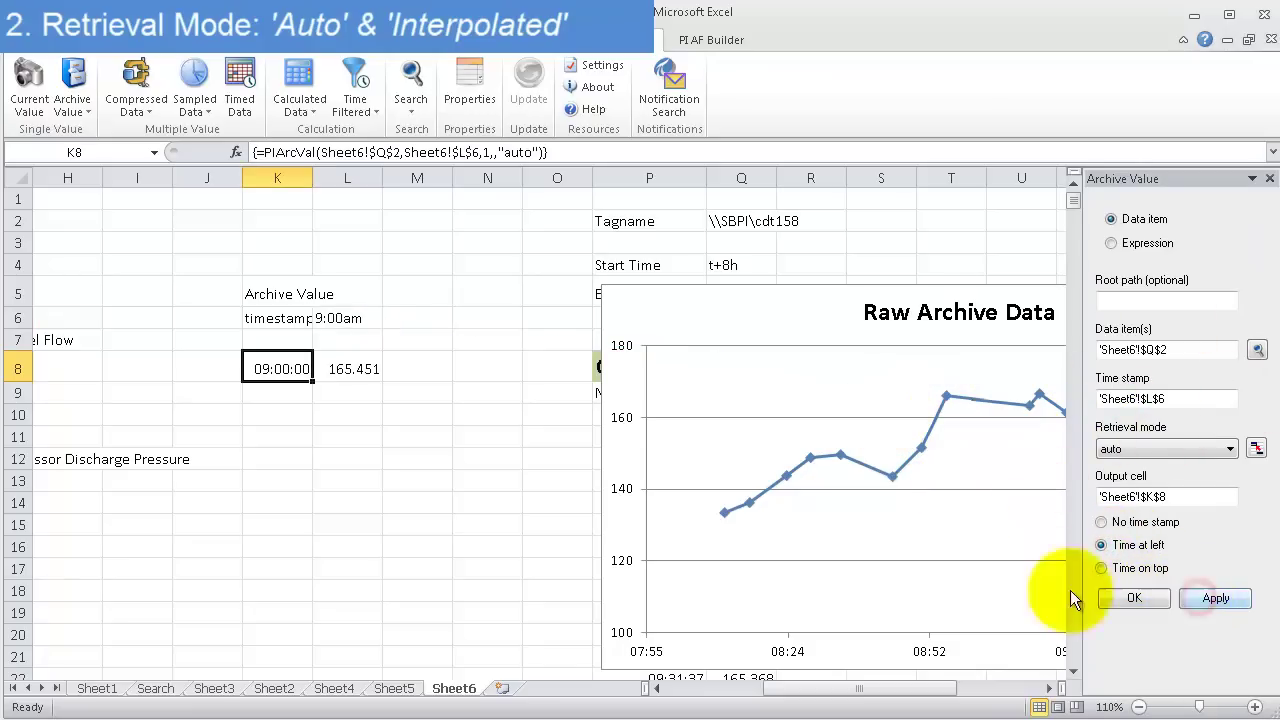
- Label row 8 'auto' in J8 and copy J8:L8 into row 10
{"action": "left_click", "coordinate": [249, 417]}
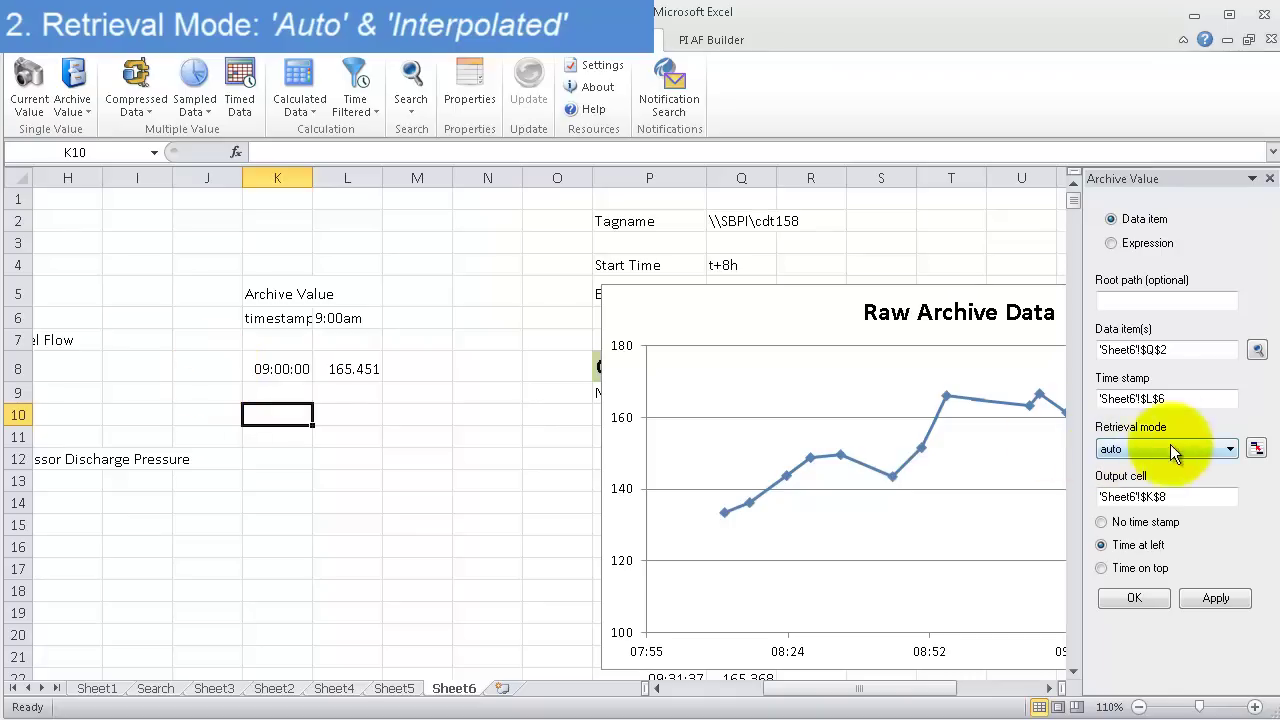
{"action": "left_click", "coordinate": [229, 374]}
{"action": "type", "text": "au"}
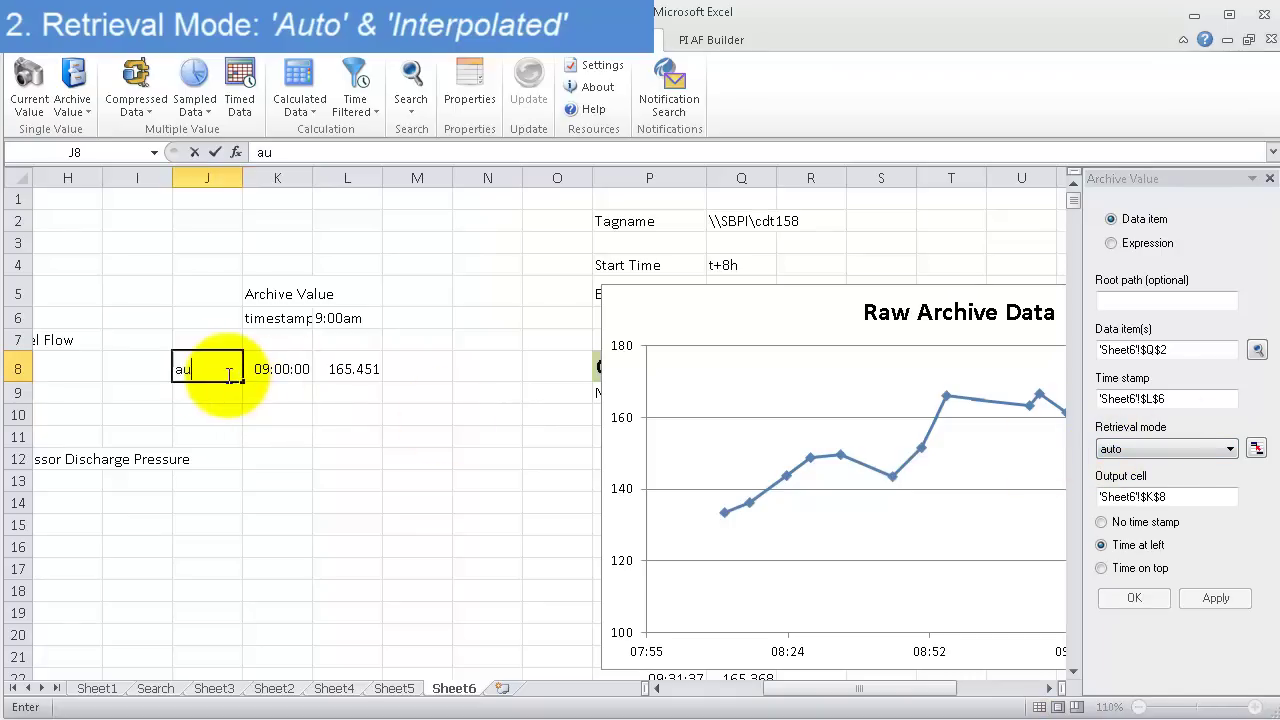
{"action": "type", "text": "to"}
{"action": "key", "text": "Return"}
{"action": "left_click_drag", "start_coordinate": [203, 369], "coordinate": [329, 371]}
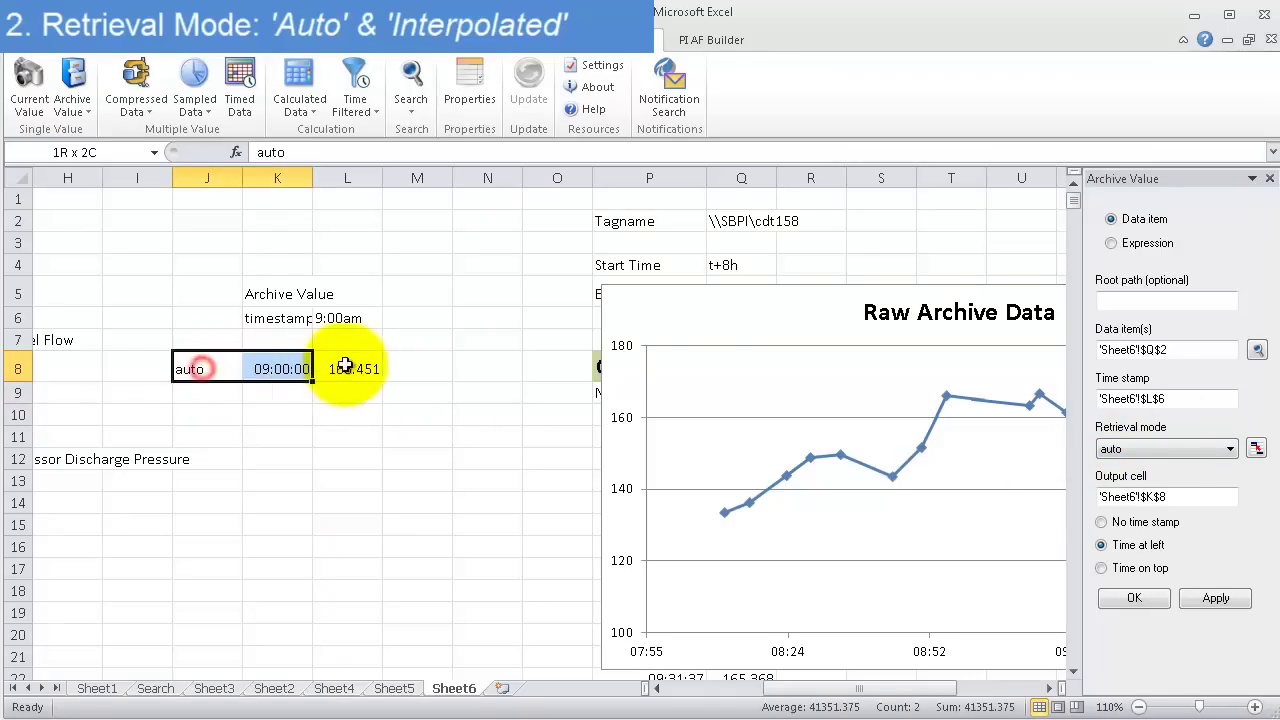
{"action": "key", "text": "ctrl+c"}
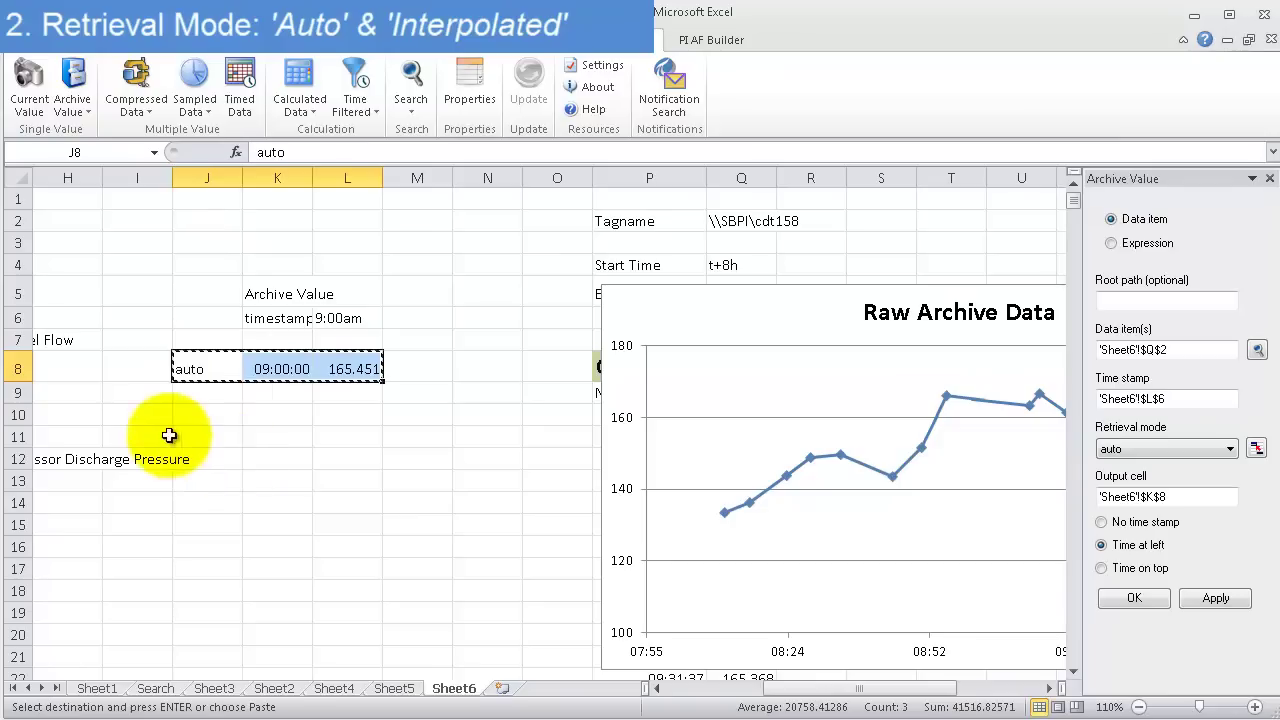
{"action": "left_click", "coordinate": [223, 415]}
{"action": "key", "text": "ctrl+v"}
{"action": "double_click", "coordinate": [214, 414]}
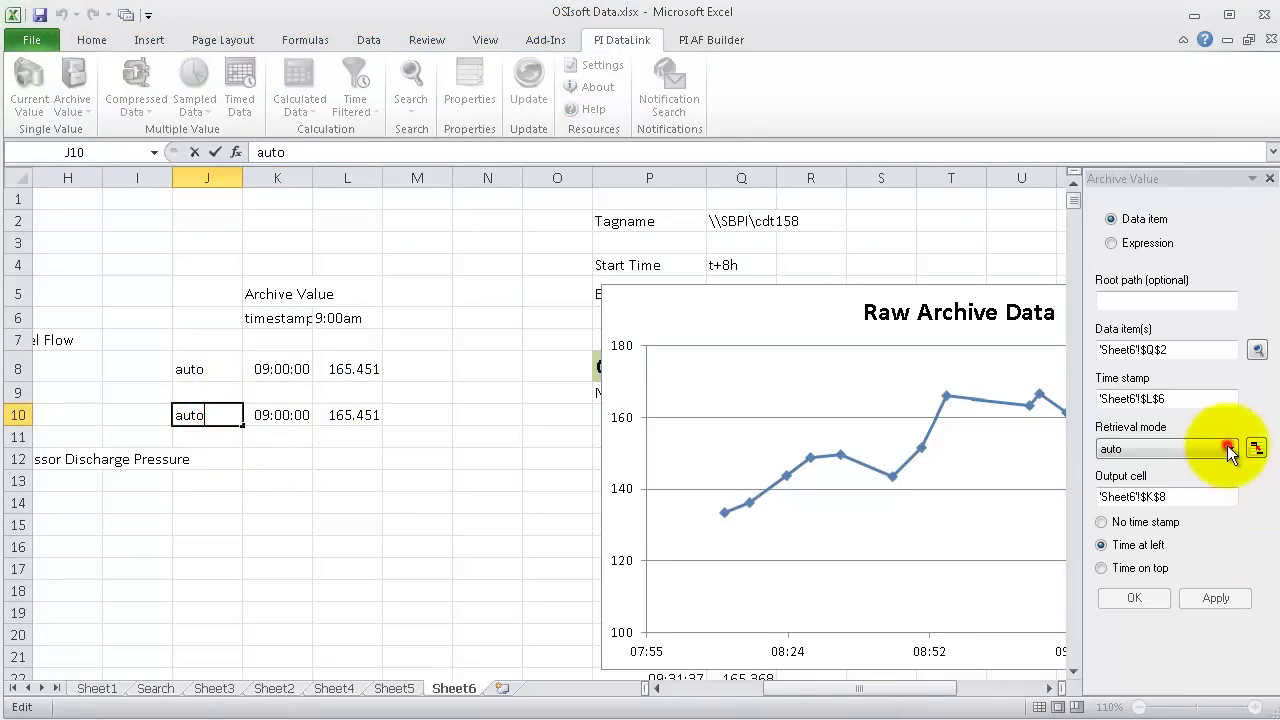
- Switch the K10 lookup to previous retrieval mode, returning 166.106 at 08:56:07
{"action": "left_click", "coordinate": [305, 472]}
{"action": "left_click", "coordinate": [285, 418]}
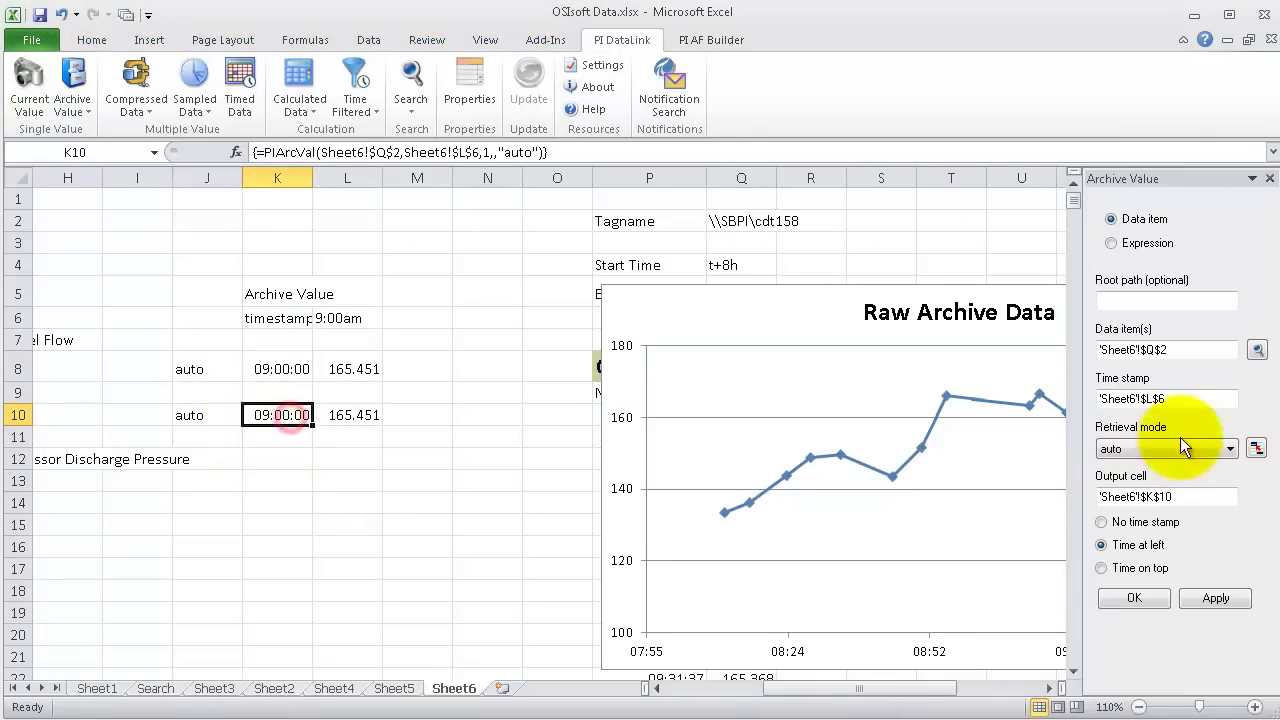
{"action": "left_click", "coordinate": [1215, 449]}
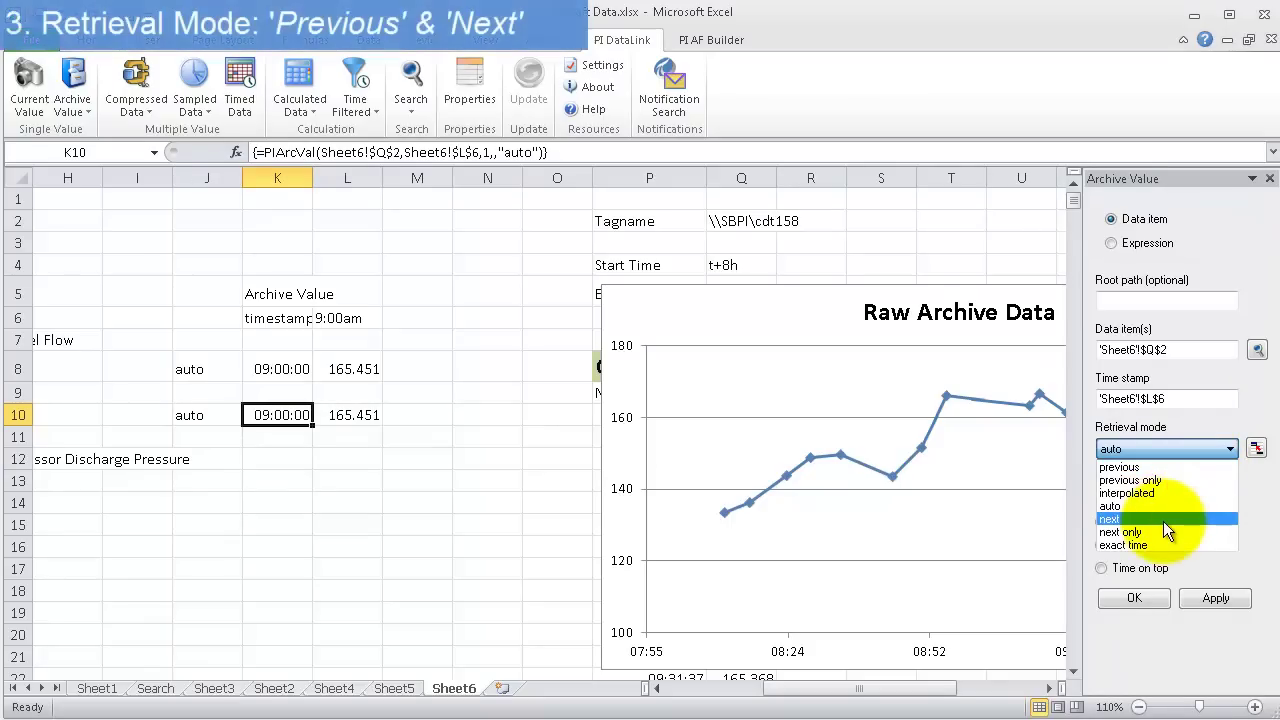
{"action": "left_click", "coordinate": [1159, 468]}
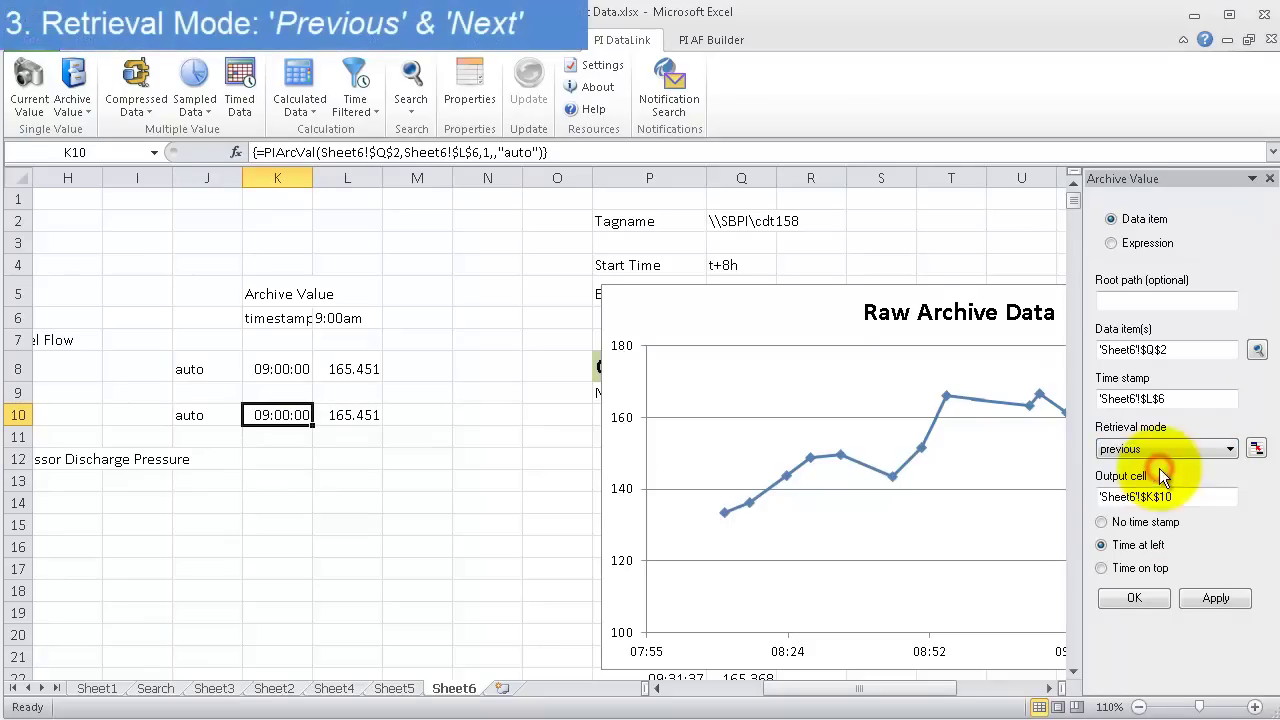
{"action": "left_click", "coordinate": [1216, 598]}
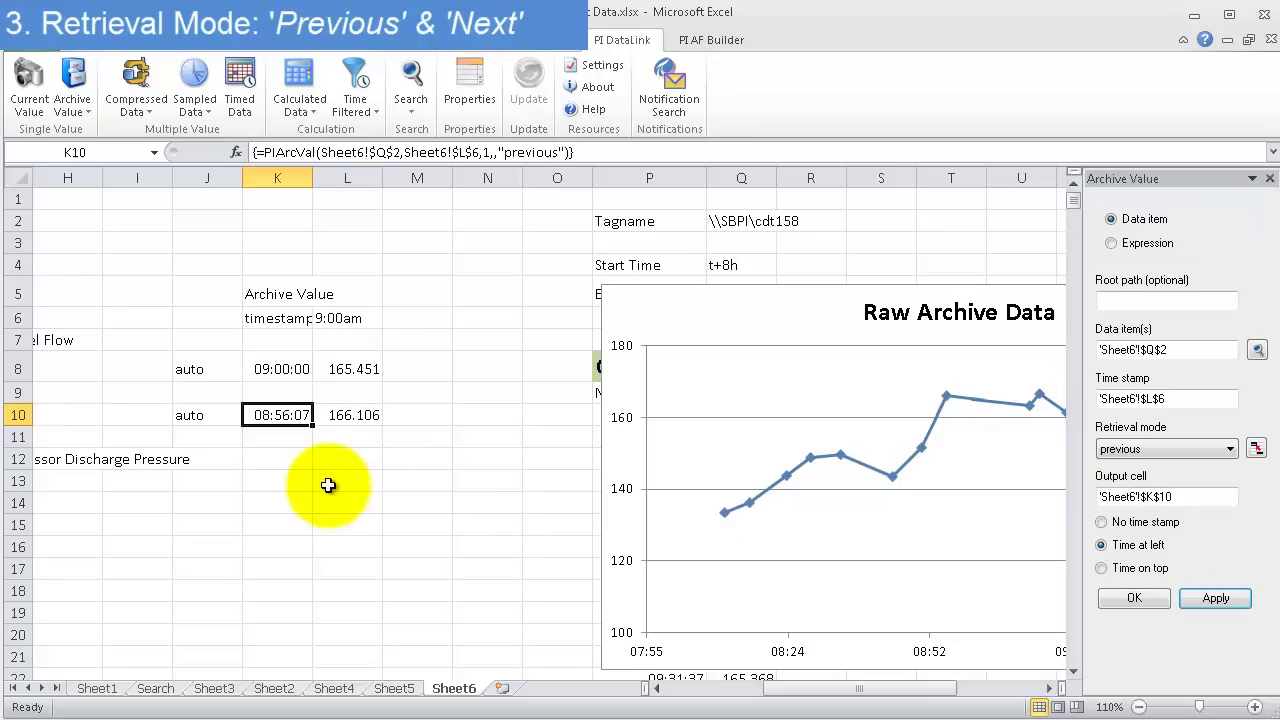
- Label row 10 'previous' and copy its label, time and value into row 12
{"action": "left_click", "coordinate": [204, 415]}
{"action": "type", "text": "pr"}
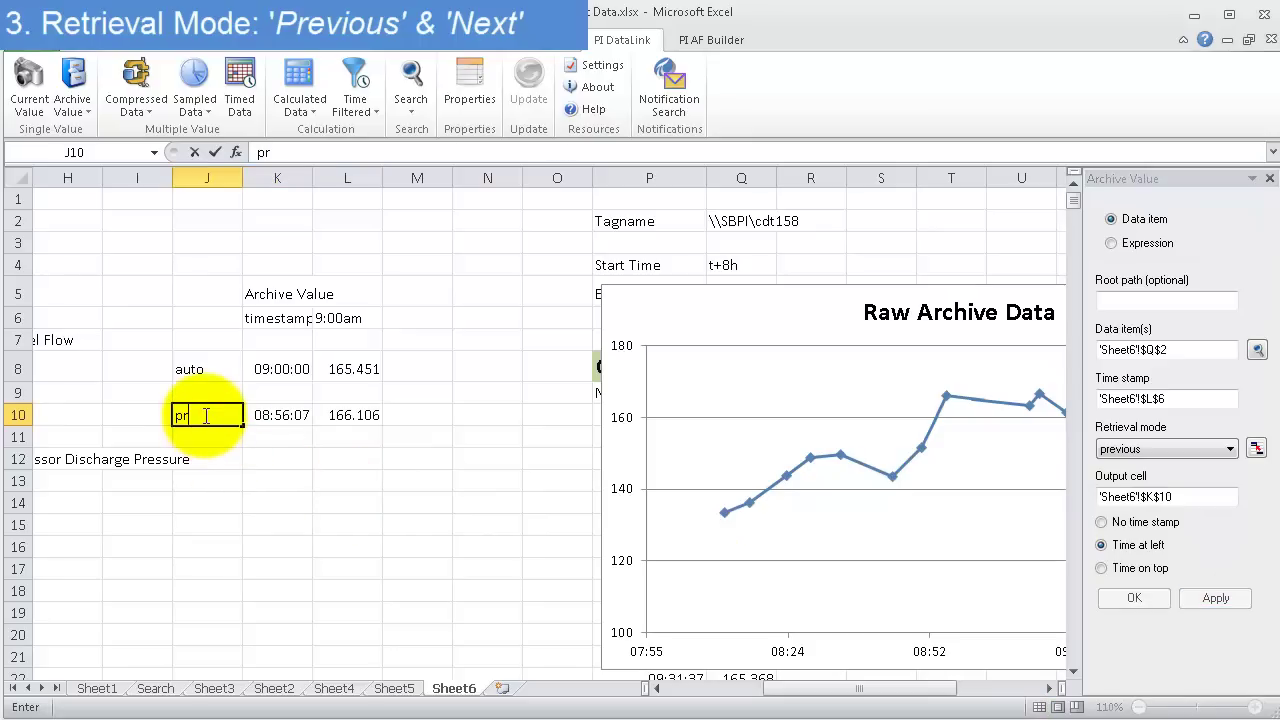
{"action": "type", "text": "evious"}
{"action": "key", "text": "Return"}
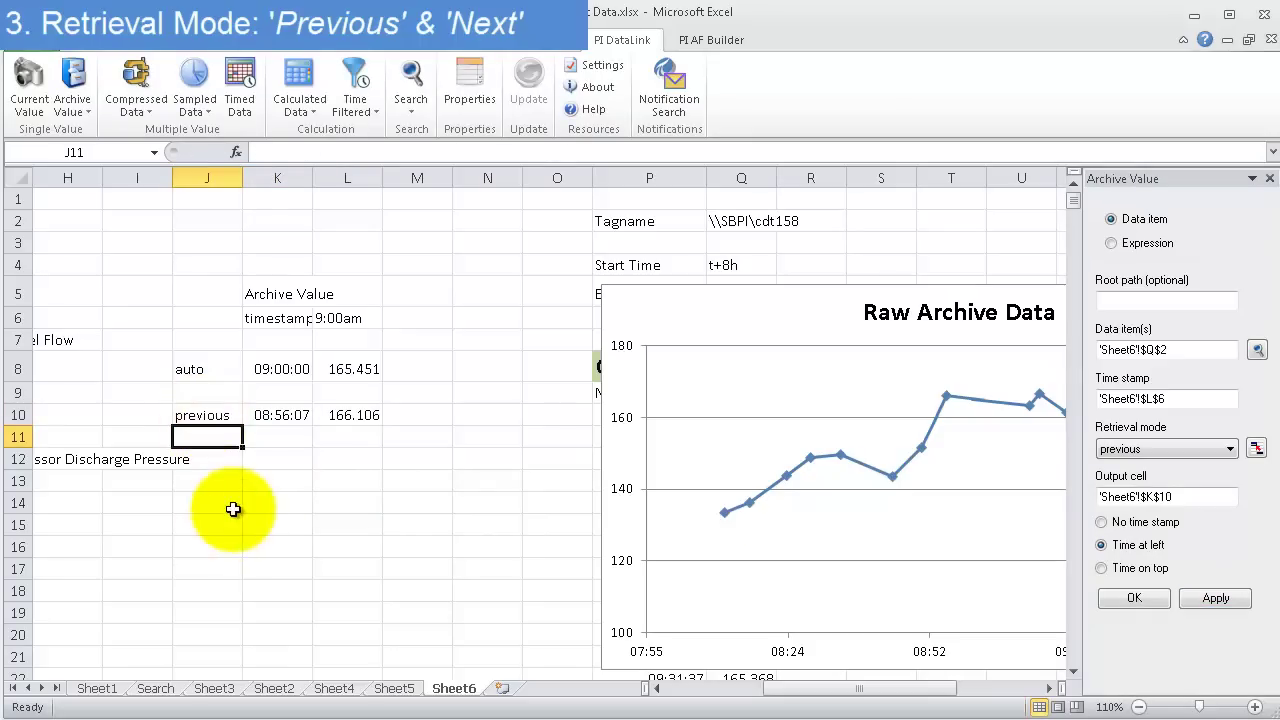
{"action": "left_click", "coordinate": [232, 505]}
{"action": "left_click_drag", "start_coordinate": [220, 416], "coordinate": [356, 416]}
{"action": "key", "text": "ctrl+c"}
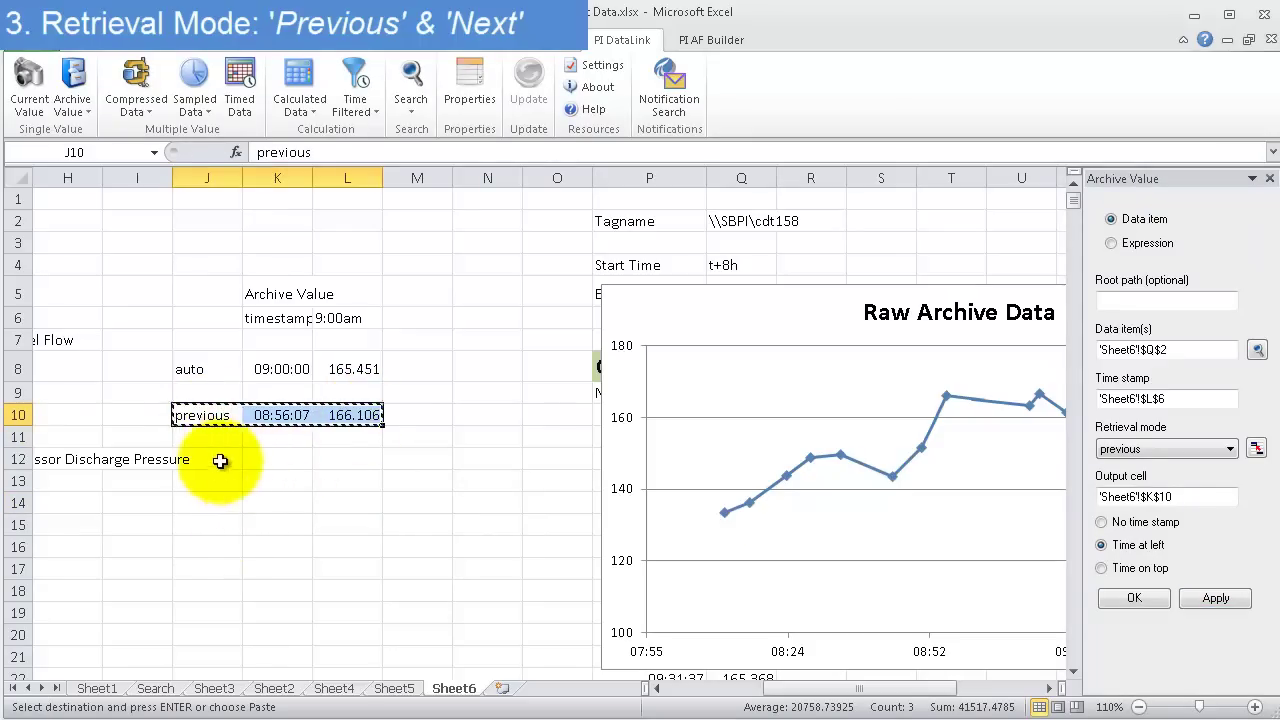
{"action": "left_click", "coordinate": [220, 462]}
{"action": "key", "text": "ctrl+v"}
{"action": "double_click", "coordinate": [229, 468]}
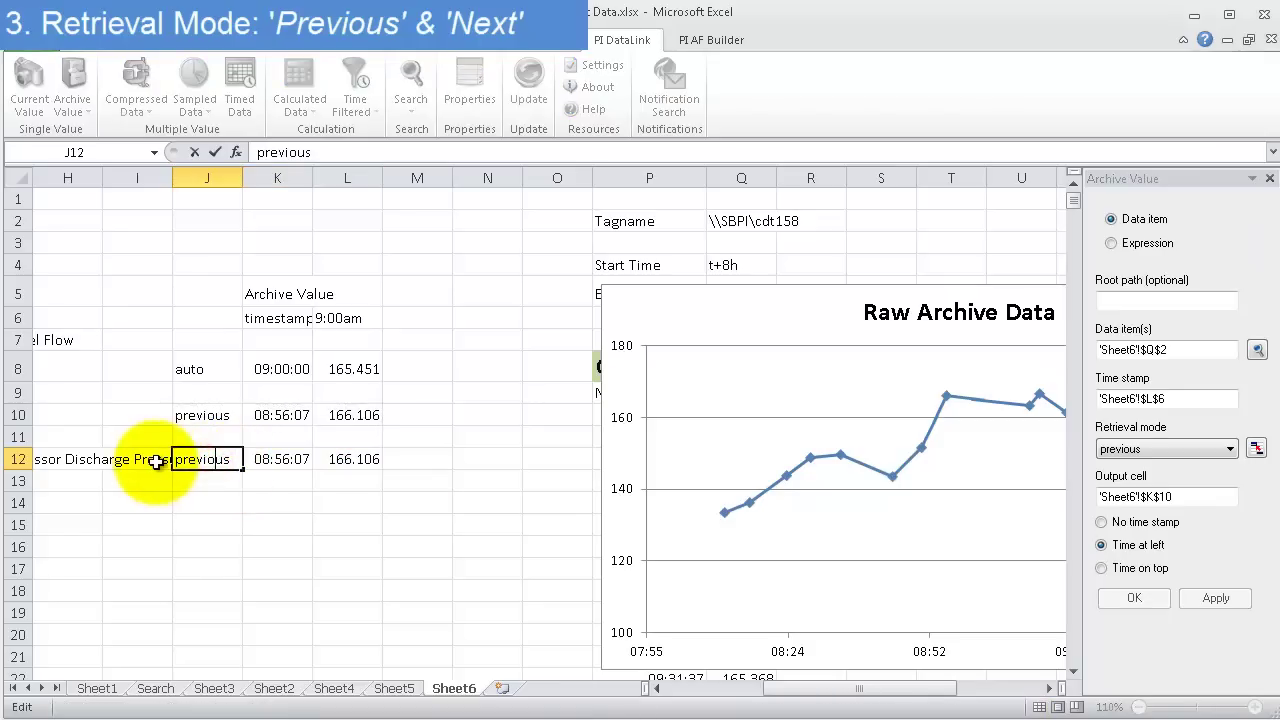
- Insert two blank columns at J:K, shifting the comparison table right
{"action": "left_click_drag", "start_coordinate": [194, 178], "coordinate": [308, 177]}
{"action": "right_click", "coordinate": [308, 177]}
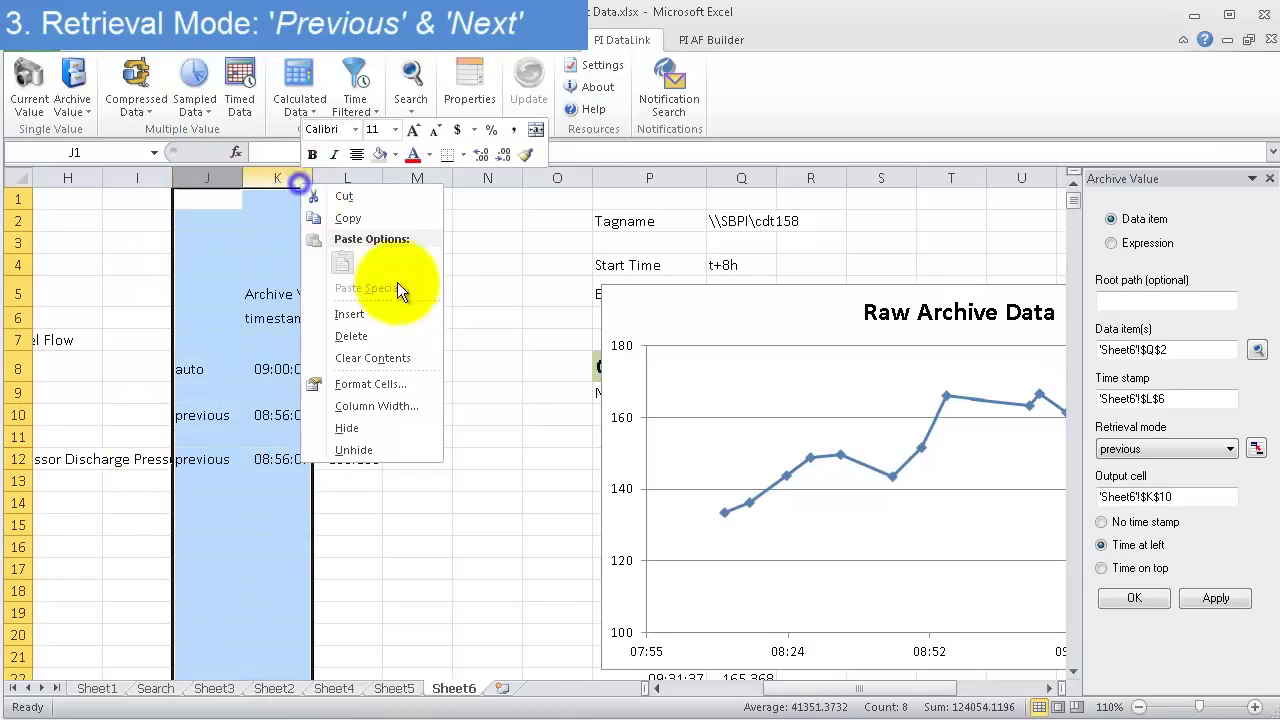
{"action": "left_click", "coordinate": [366, 316]}
- Relabel row 12 'next' and set its N12 lookup to next mode, returning 163.237 at 09:13:07
{"action": "left_click", "coordinate": [347, 459]}
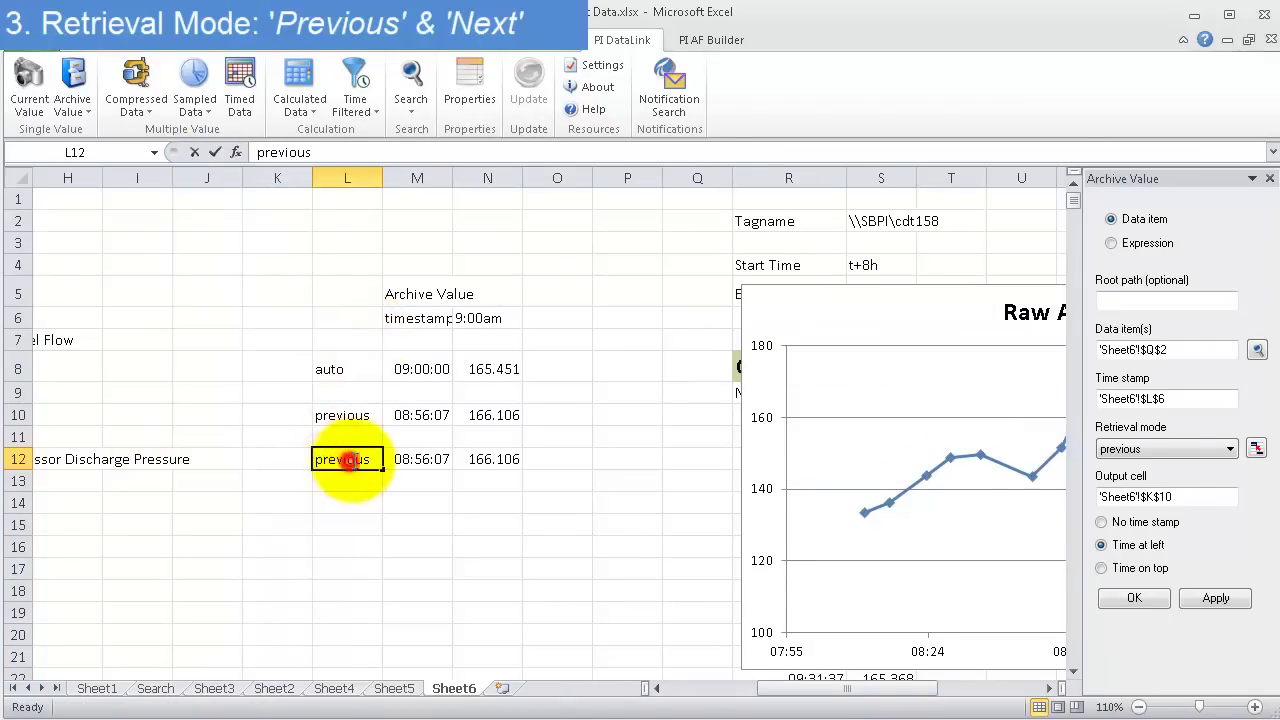
{"action": "double_click", "coordinate": [347, 459]}
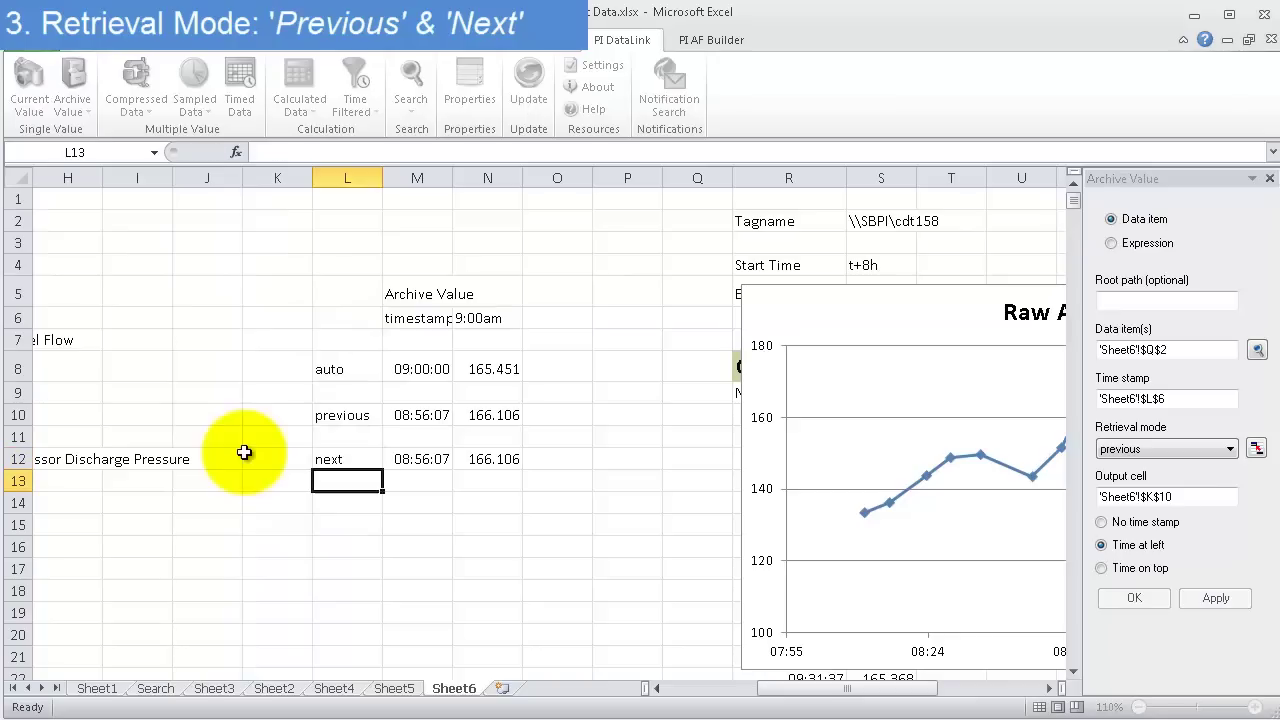
{"action": "left_click", "coordinate": [487, 459]}
{"action": "left_click", "coordinate": [1140, 449]}
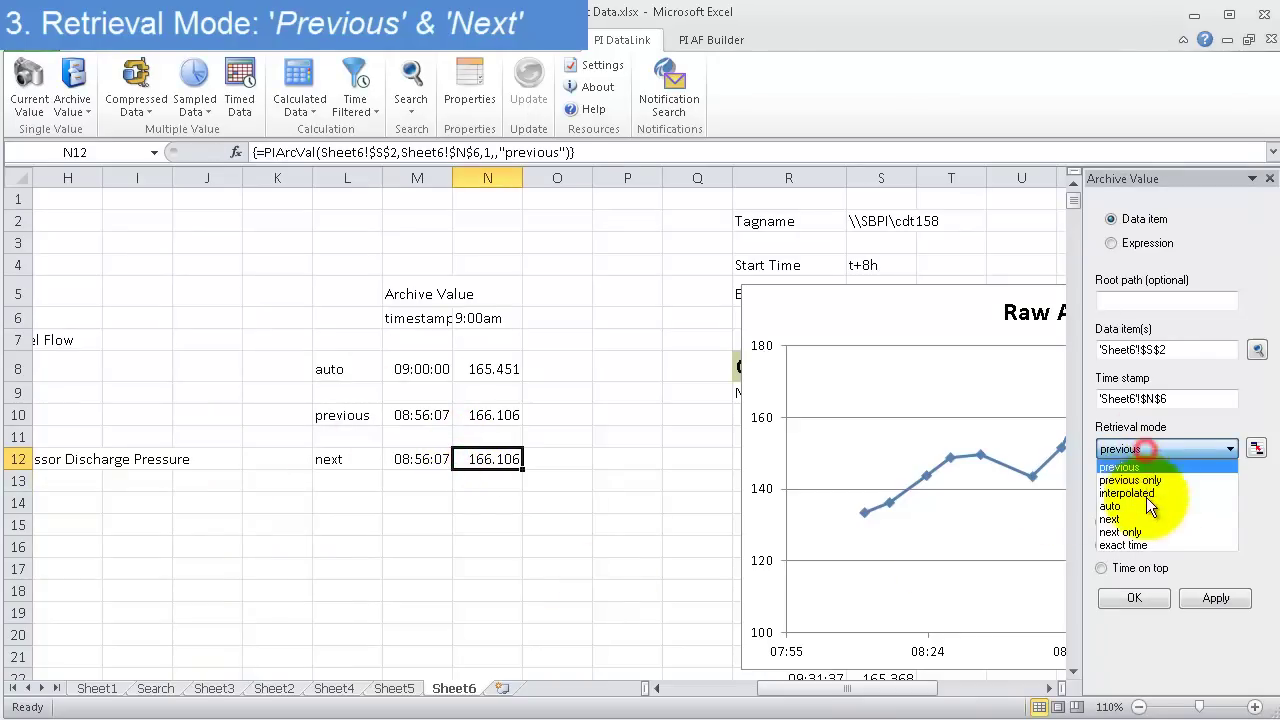
{"action": "left_click", "coordinate": [1129, 519]}
{"action": "left_click", "coordinate": [1198, 594]}
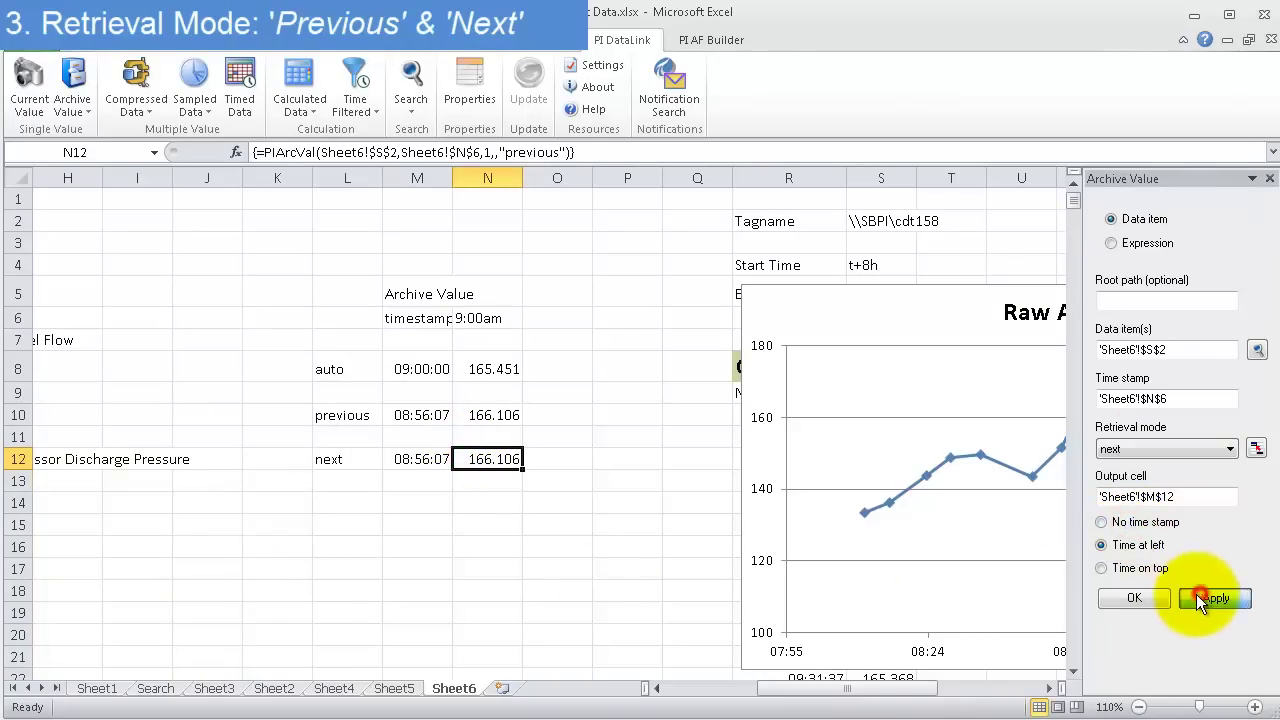
- Delete the two empty columns O and P
{"action": "left_click", "coordinate": [422, 498]}
{"action": "left_click_drag", "start_coordinate": [557, 180], "coordinate": [614, 180]}
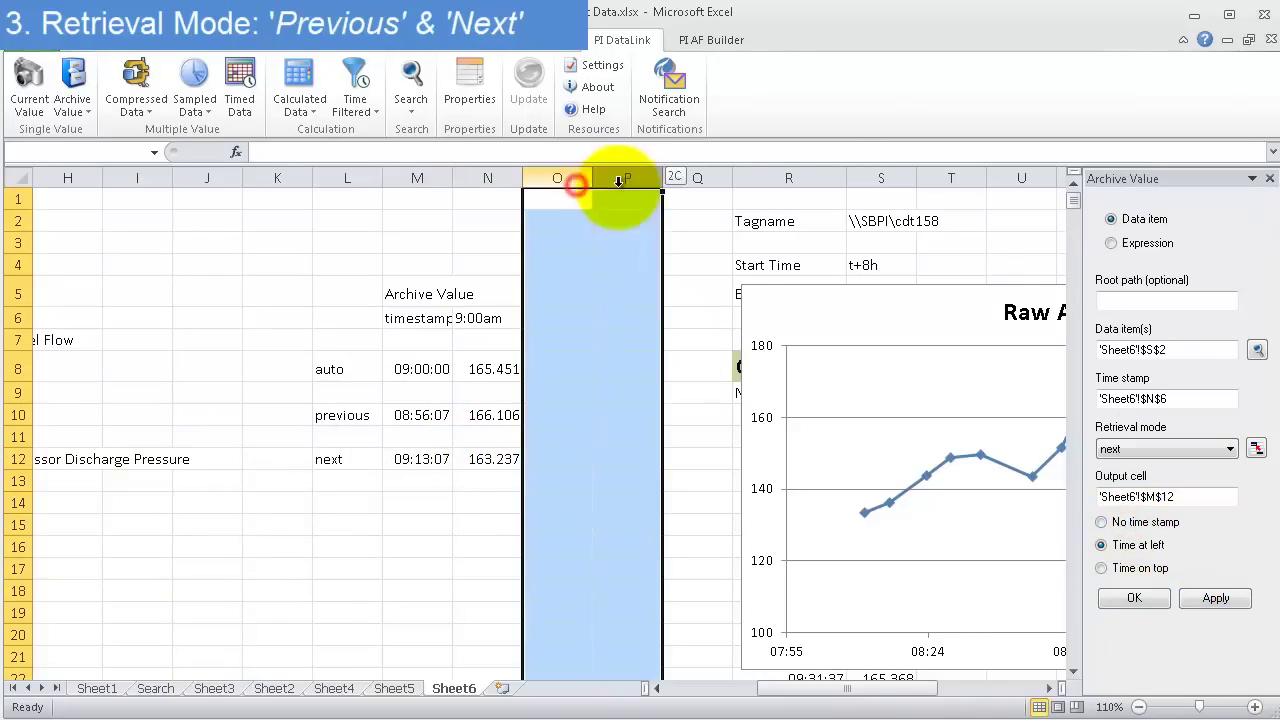
{"action": "right_click", "coordinate": [614, 180]}
{"action": "left_click", "coordinate": [655, 340]}
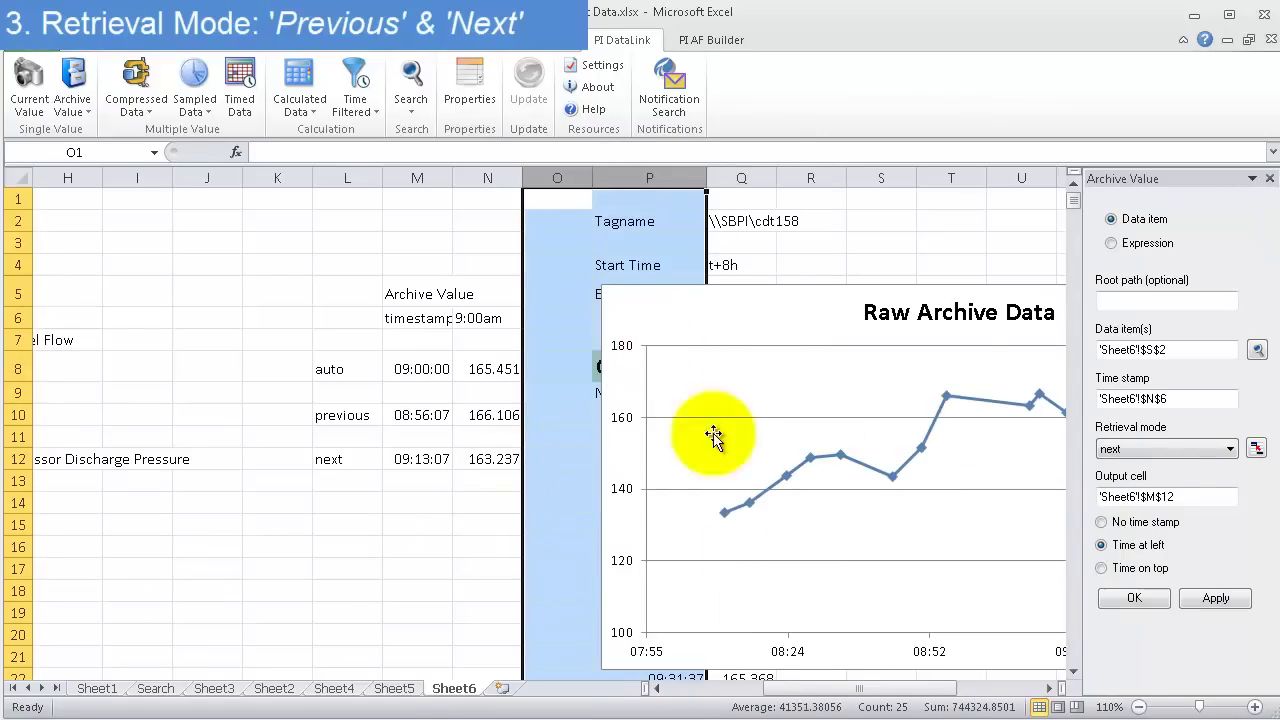
{"action": "left_click", "coordinate": [421, 497]}
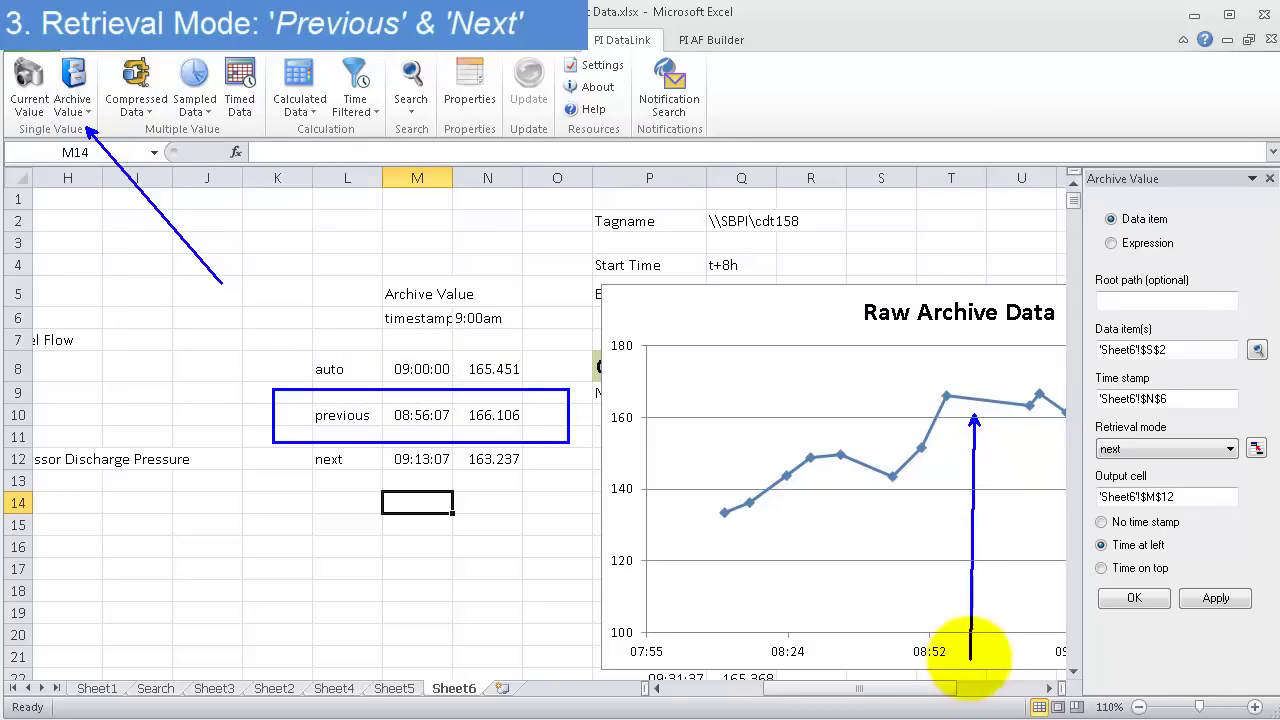
{"action": "left_click", "coordinate": [937, 390]}
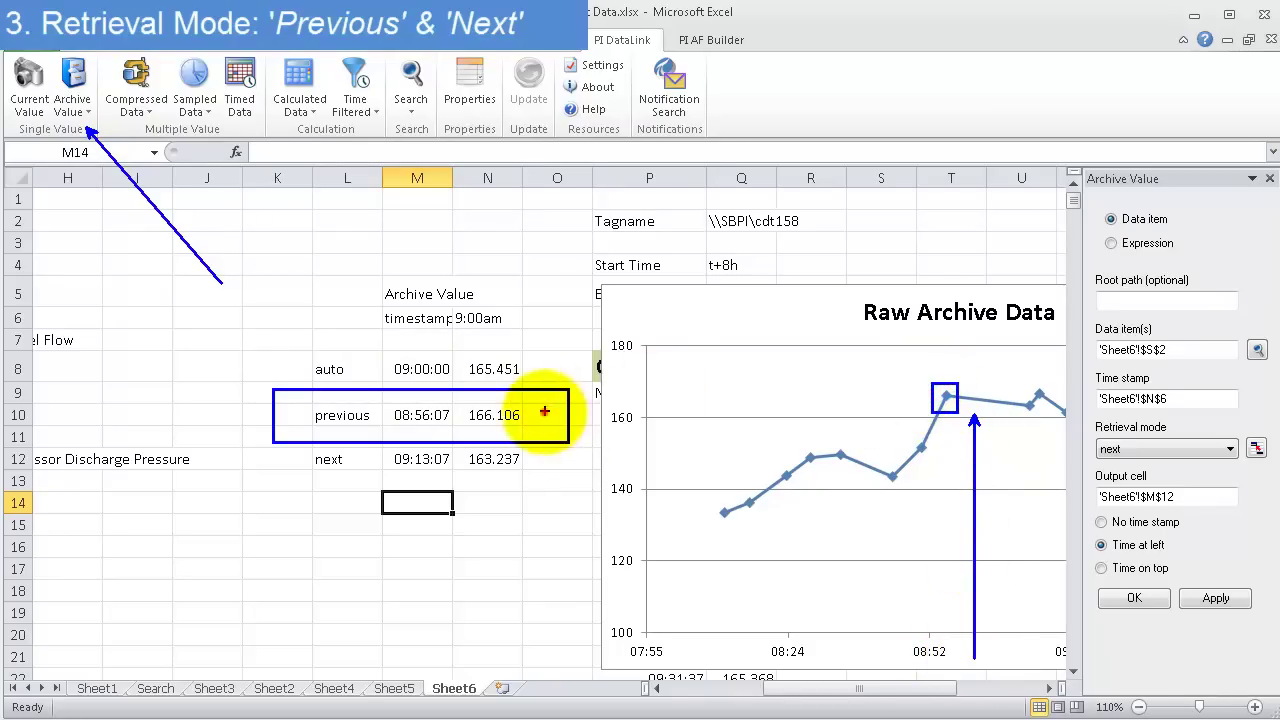
{"action": "left_click", "coordinate": [657, 390]}
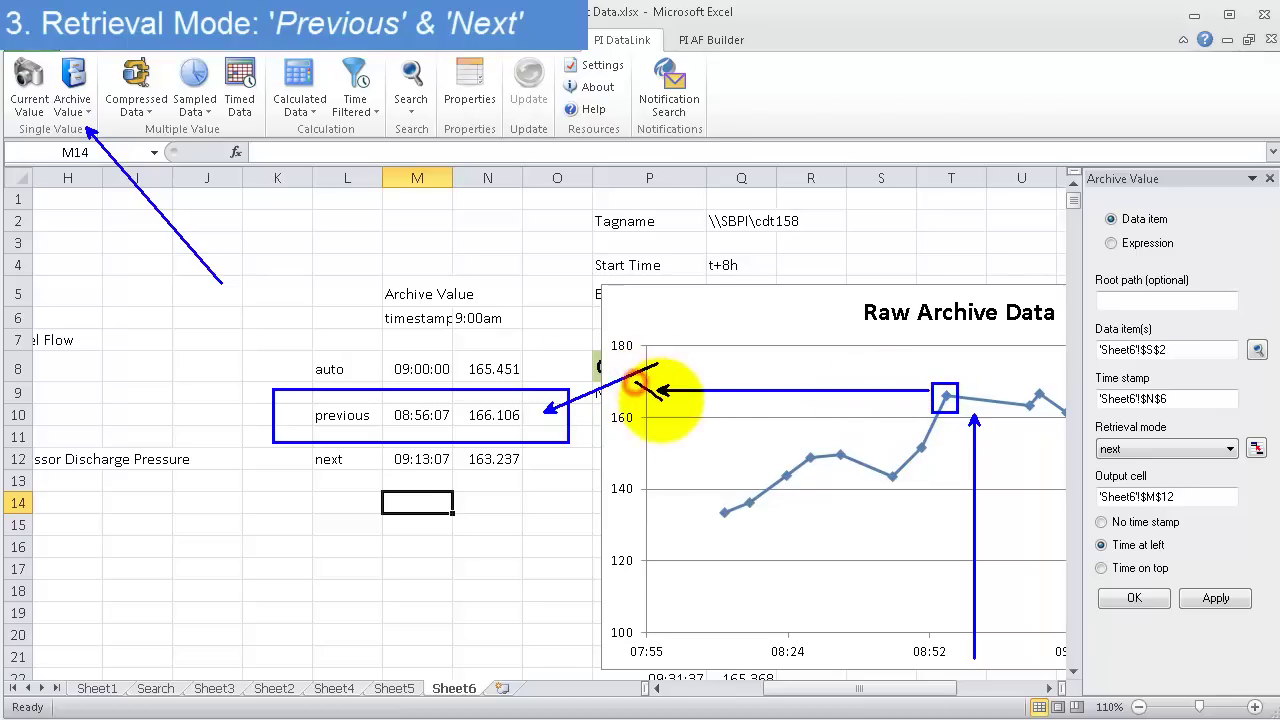
{"action": "left_click", "coordinate": [657, 382]}
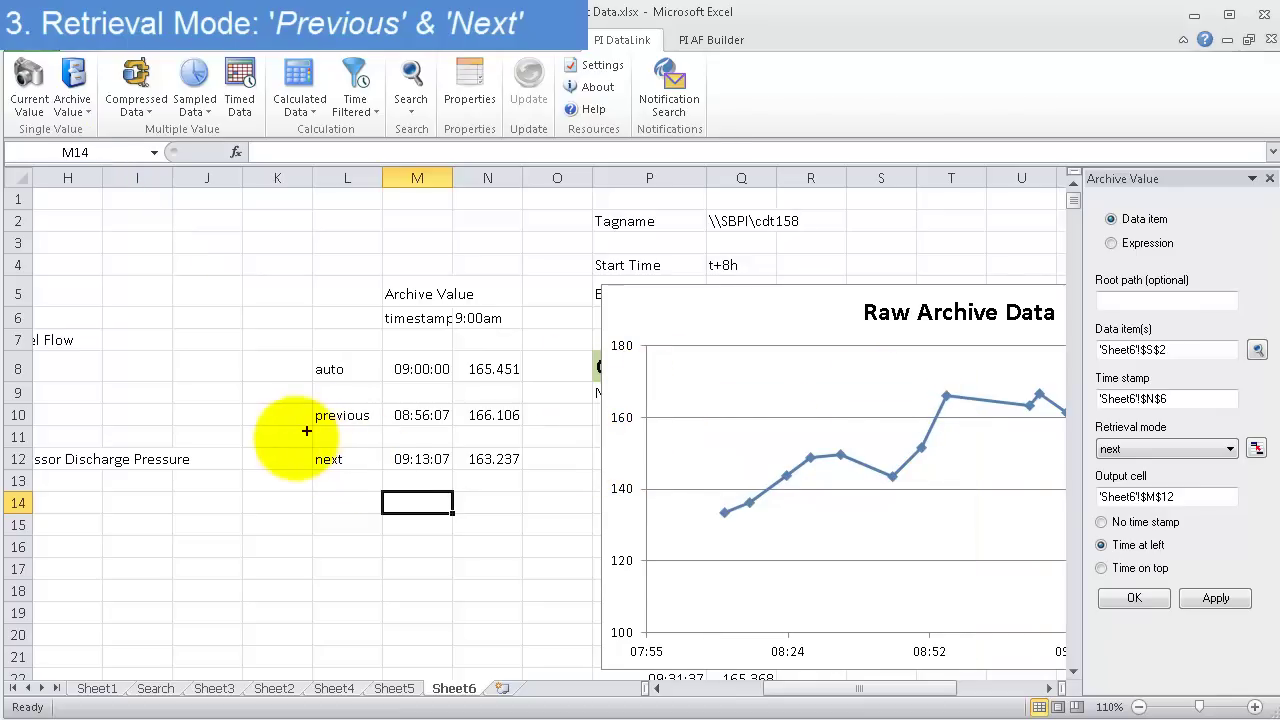
{"action": "left_click_drag", "start_coordinate": [291, 437], "coordinate": [555, 488]}
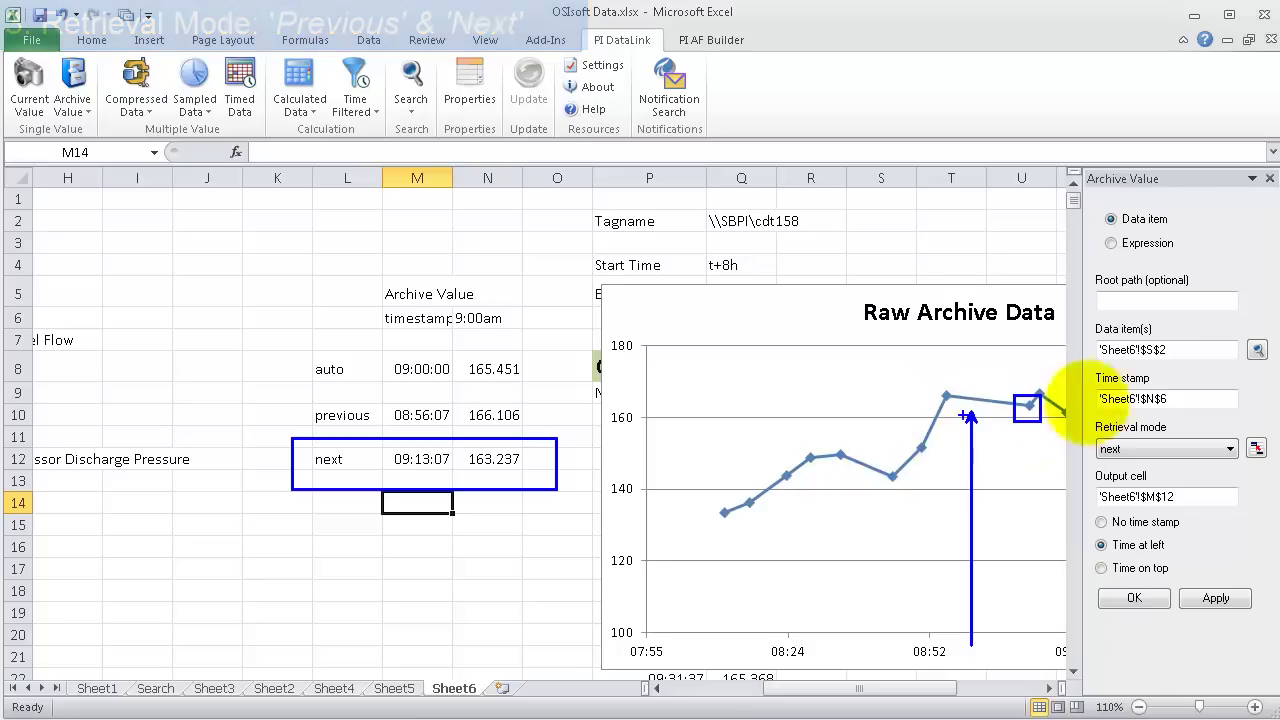
{"action": "left_click", "coordinate": [365, 505]}
{"action": "left_click", "coordinate": [1158, 449]}
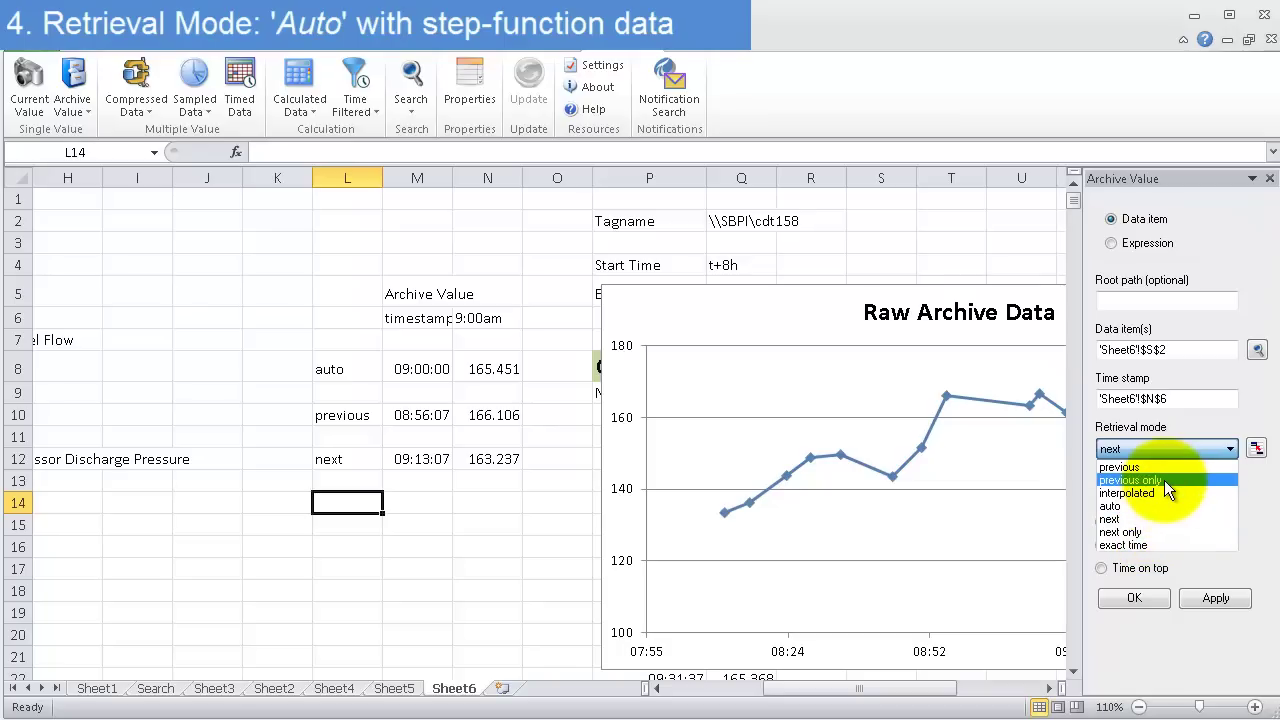
{"action": "left_click", "coordinate": [420, 370]}
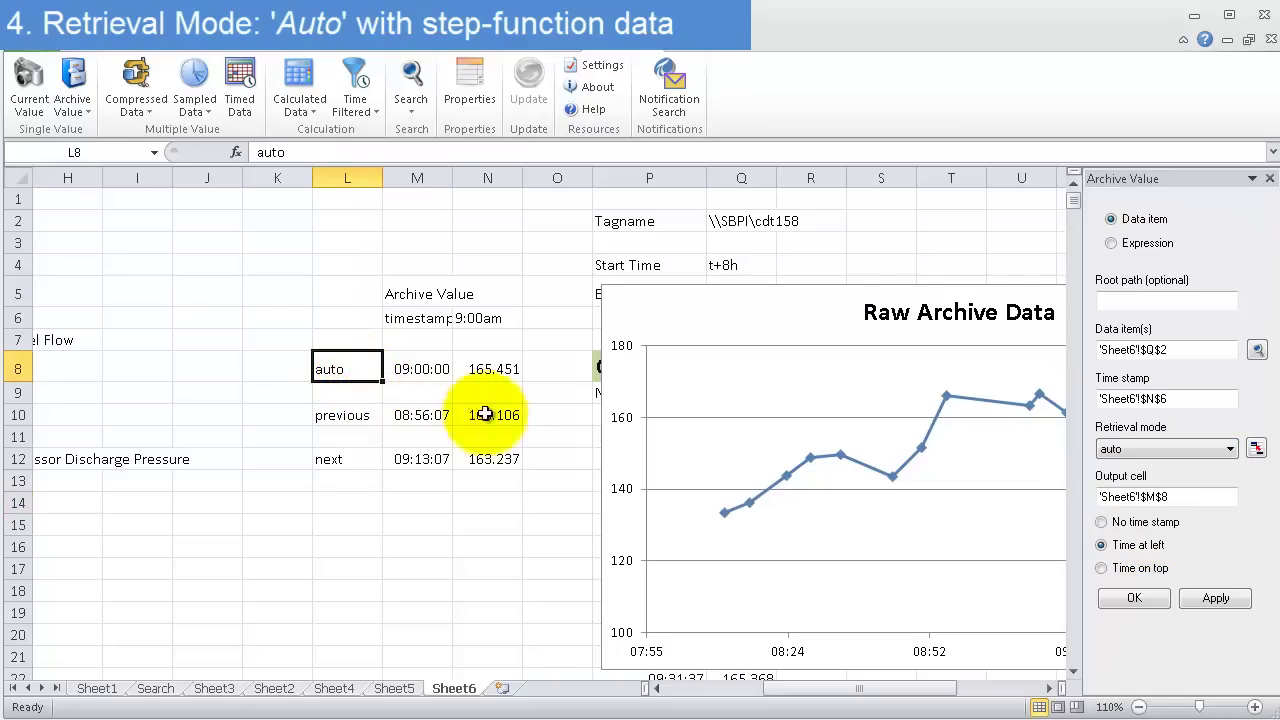
{"action": "mouse_move", "coordinate": [286, 333]}
{"action": "left_mouse_down"}
{"action": "mouse_move", "coordinate": [571, 428]}
{"action": "mouse_move", "coordinate": [566, 406]}
{"action": "left_mouse_up"}
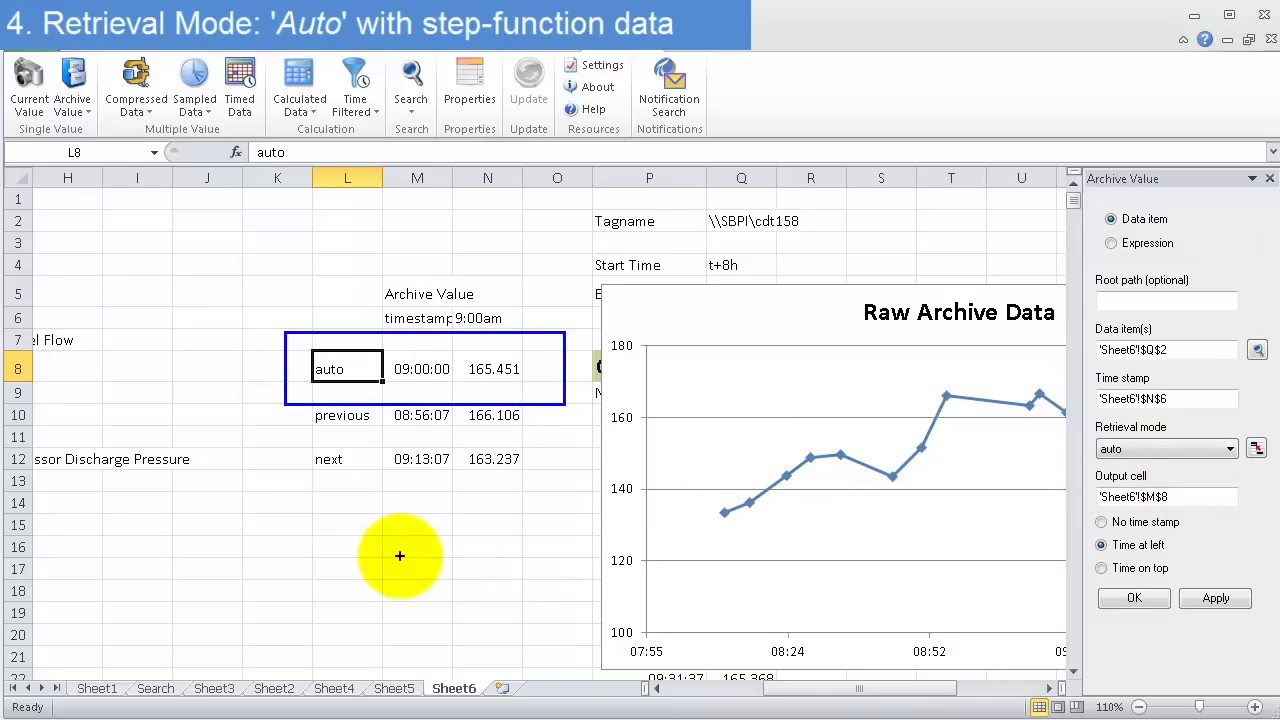
{"action": "mouse_move", "coordinate": [377, 561]}
{"action": "left_mouse_down"}
{"action": "mouse_move", "coordinate": [503, 574]}
{"action": "mouse_move", "coordinate": [518, 491]}
{"action": "mouse_move", "coordinate": [670, 434]}
{"action": "mouse_move", "coordinate": [681, 403]}
{"action": "mouse_move", "coordinate": [894, 594]}
{"action": "mouse_move", "coordinate": [909, 528]}
{"action": "mouse_move", "coordinate": [988, 512]}
{"action": "left_mouse_up"}
{"action": "left_click_drag", "start_coordinate": [986, 440], "coordinate": [1123, 443]}
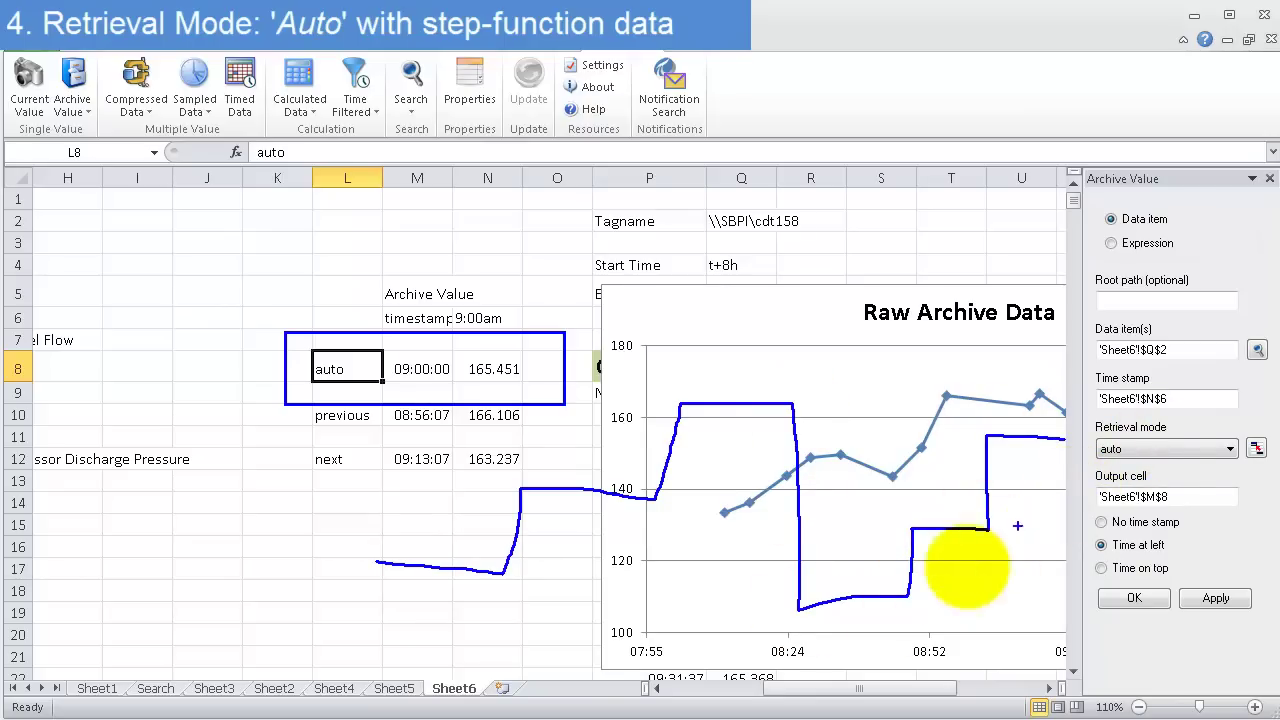
{"action": "left_click_drag", "start_coordinate": [736, 425], "coordinate": [735, 652]}
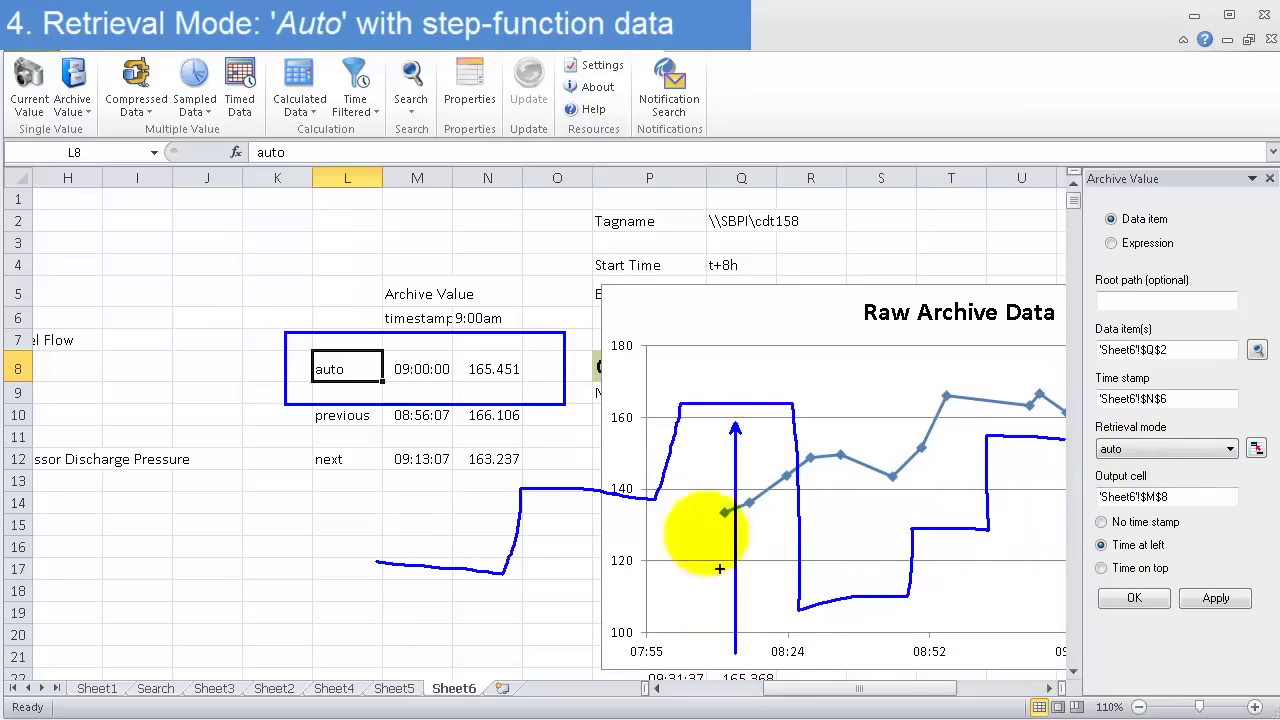
{"action": "left_click_drag", "start_coordinate": [651, 386], "coordinate": [690, 427]}
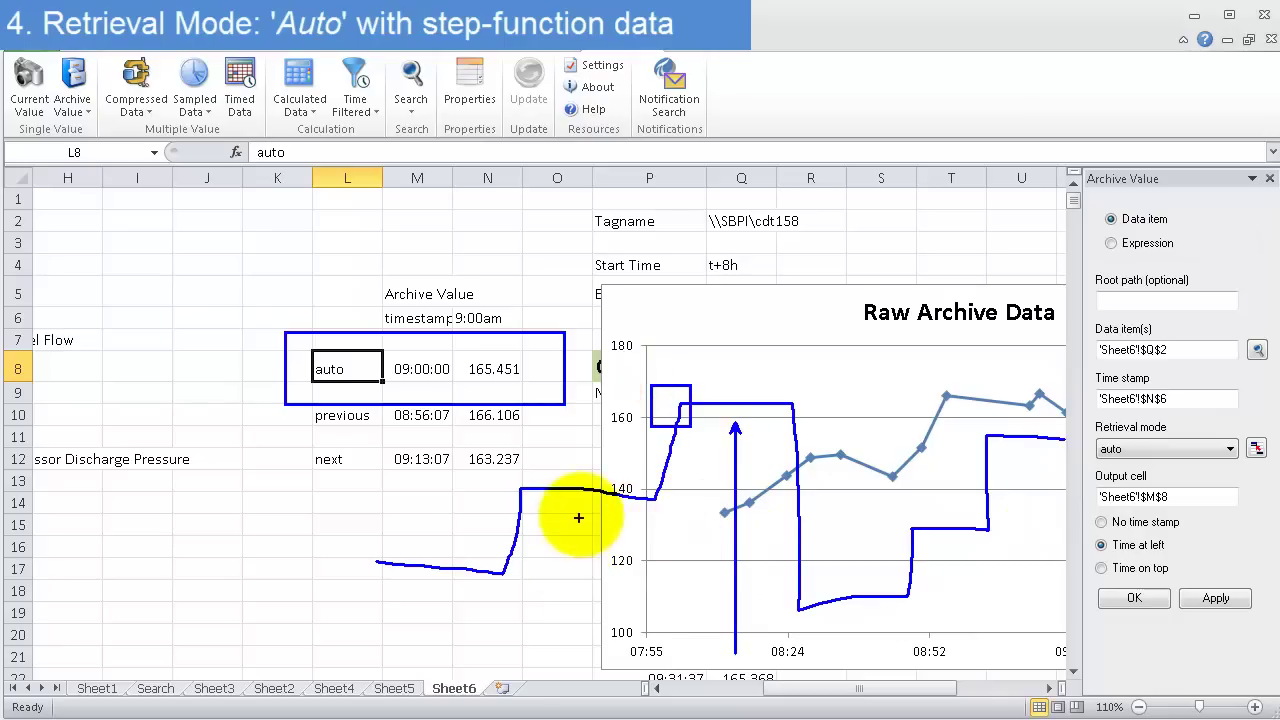
{"action": "left_click_drag", "start_coordinate": [581, 515], "coordinate": [581, 652]}
{"action": "left_click_drag", "start_coordinate": [494, 470], "coordinate": [547, 510]}
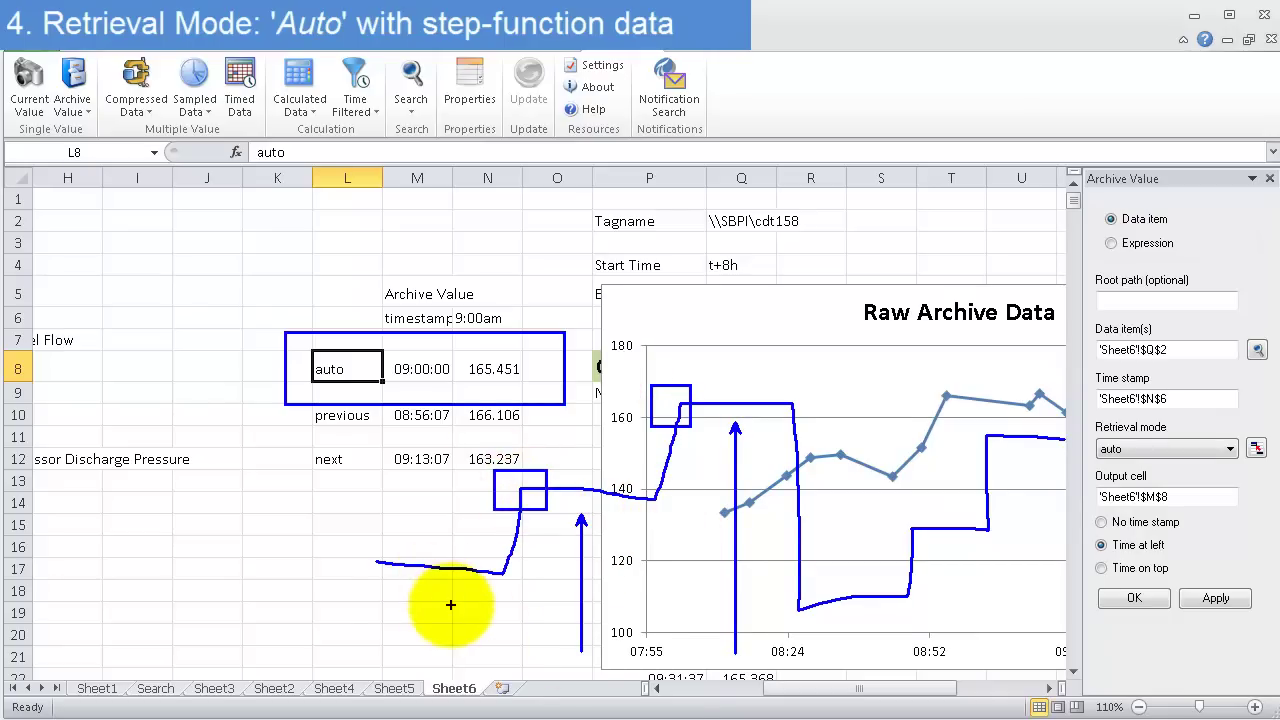
{"action": "mouse_move", "coordinate": [537, 488]}
{"action": "left_mouse_down"}
{"action": "mouse_move", "coordinate": [586, 443]}
{"action": "mouse_move", "coordinate": [664, 410]}
{"action": "left_mouse_up"}
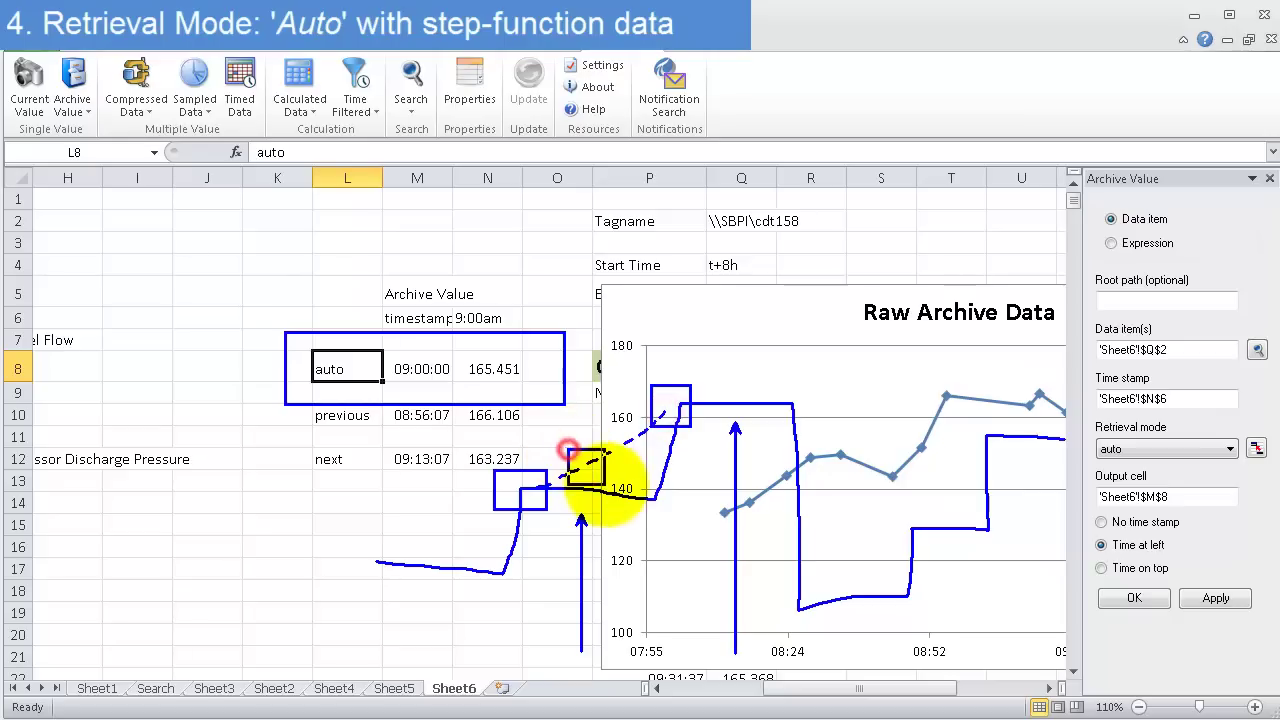